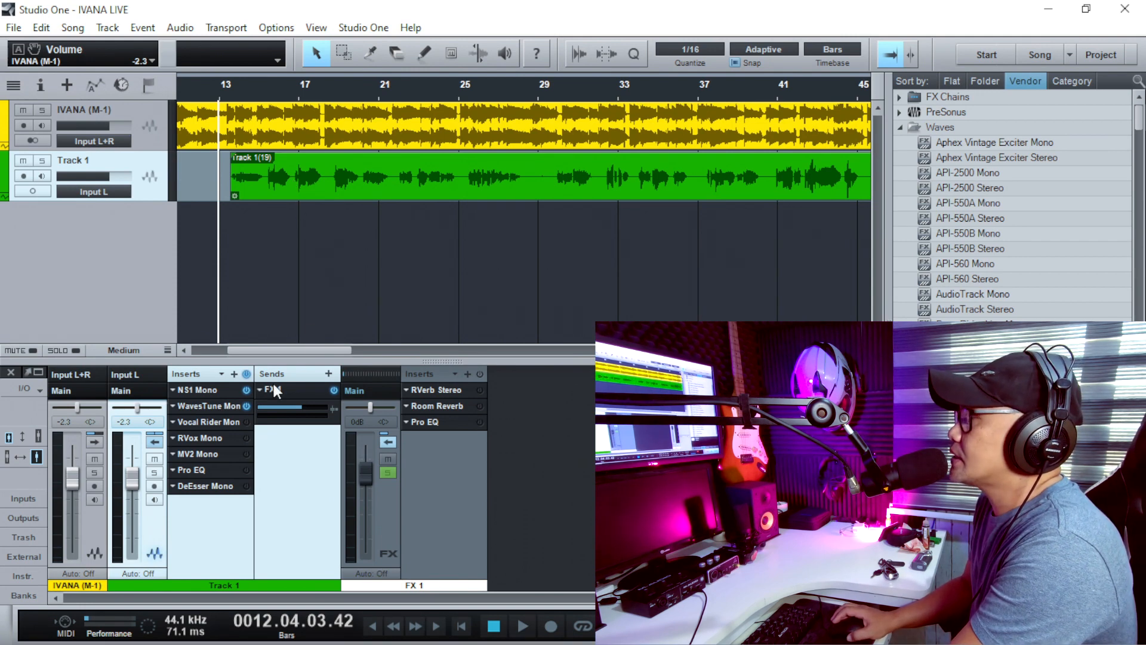
Open the NS1 Mono noise suppressor on Track 1 to view its settings, and close it again.
{"action": "left_click", "coordinate": [221, 393]}
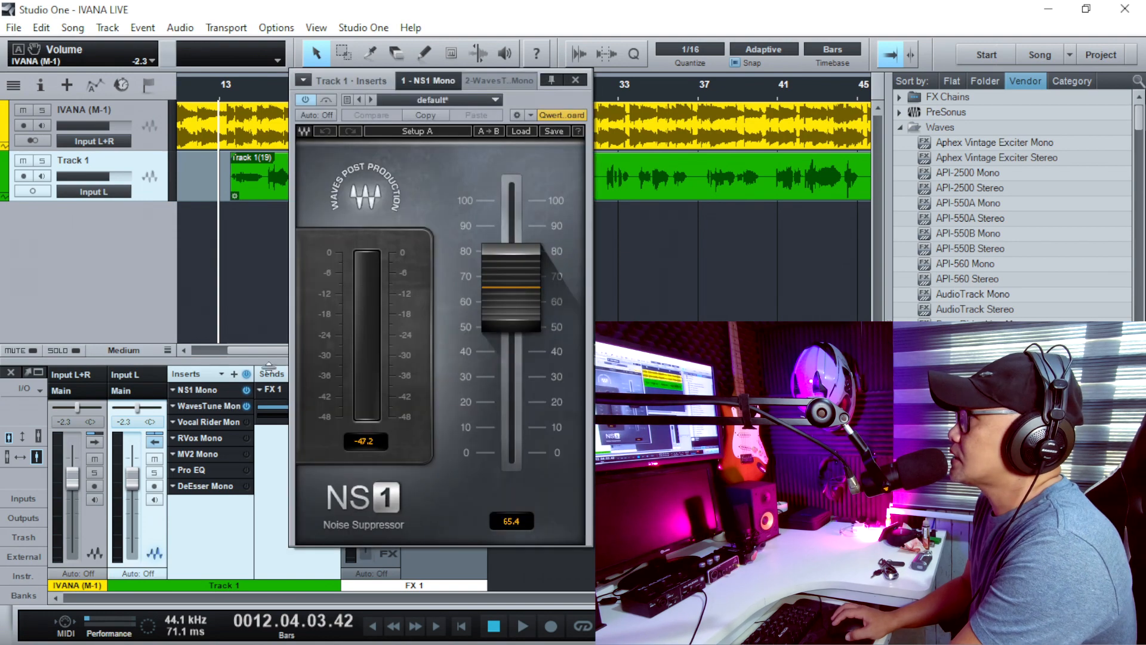
{"action": "left_click", "coordinate": [575, 79]}
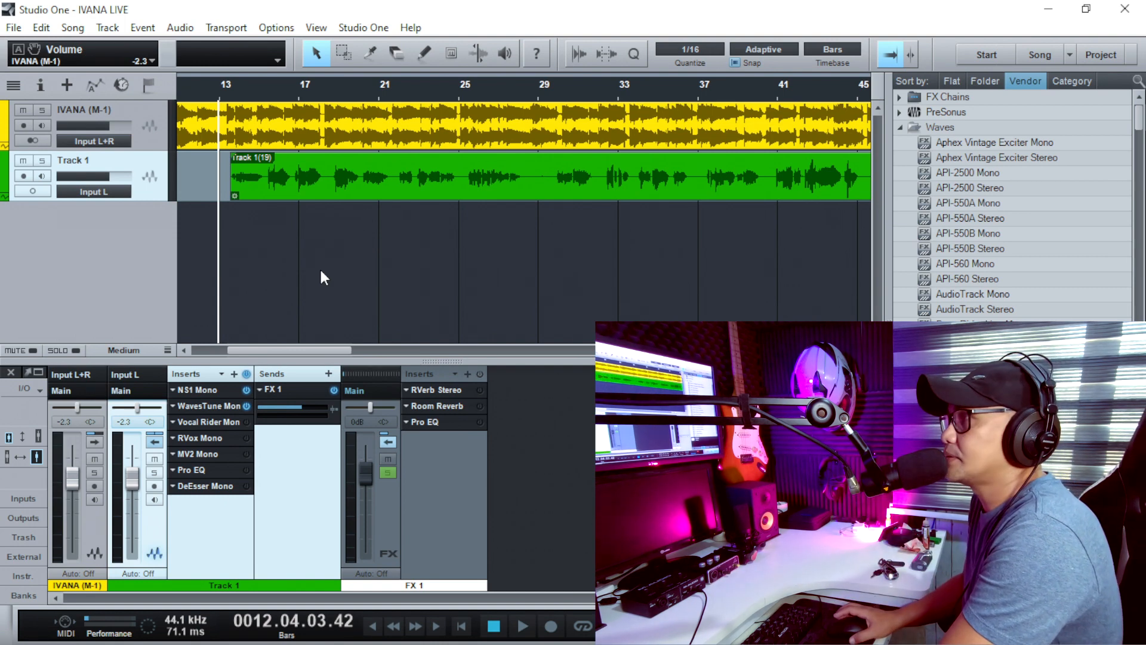
Solo Track 1 and play its vocal from about bar 13, stopping after several bars.
{"action": "left_click", "coordinate": [154, 472]}
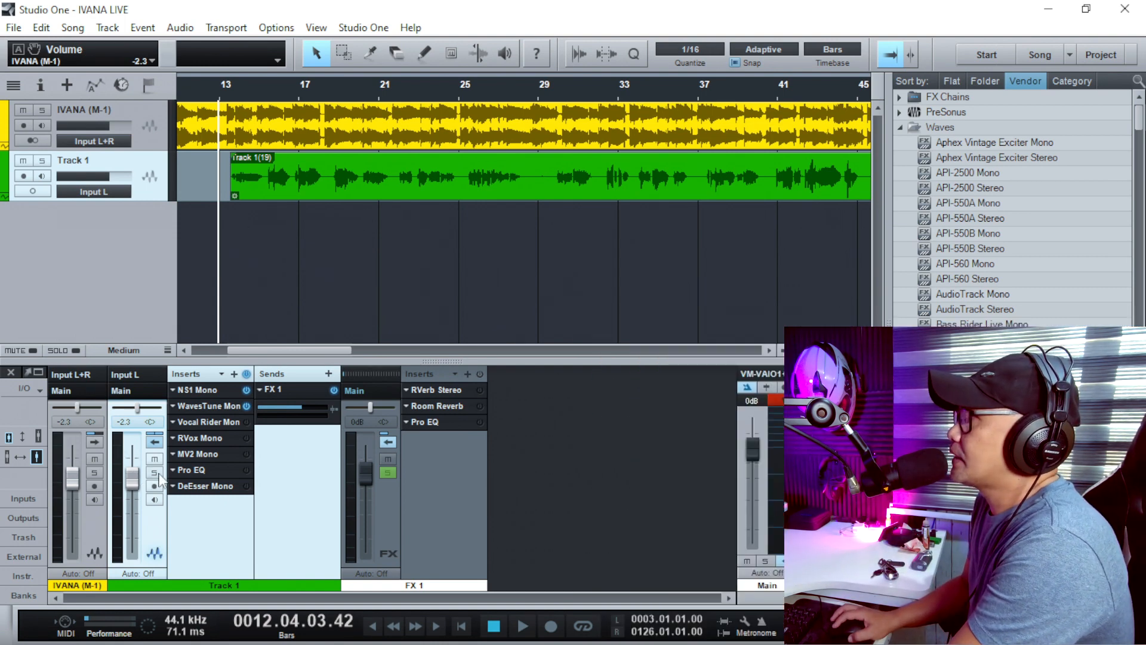
{"action": "left_click", "coordinate": [231, 78]}
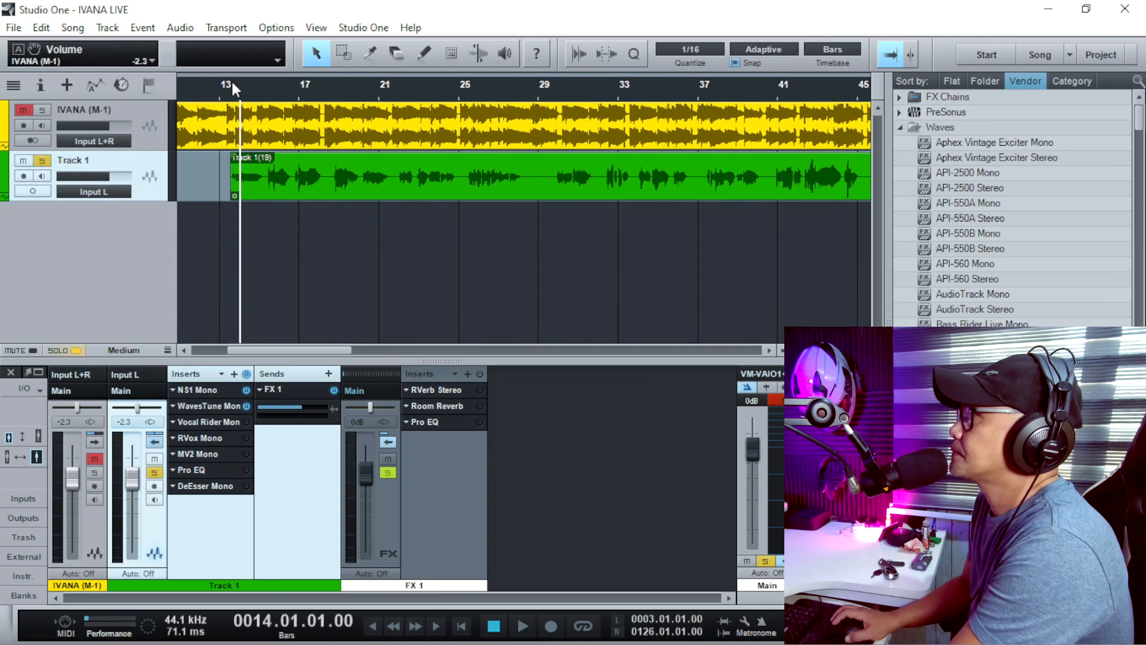
{"action": "left_click", "coordinate": [224, 83]}
{"action": "scroll", "coordinate": [228, 81], "scroll_direction": "up", "scroll_amount": 4}
{"action": "key", "text": "space"}
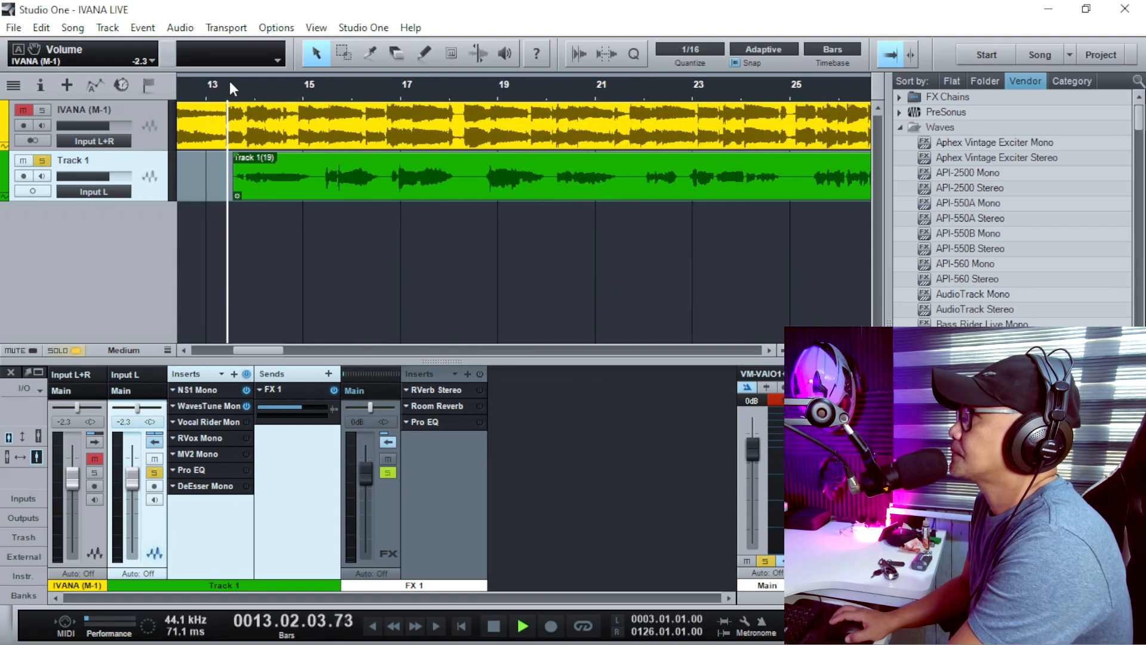
{"action": "scroll", "coordinate": [230, 84], "scroll_direction": "down", "scroll_amount": 2}
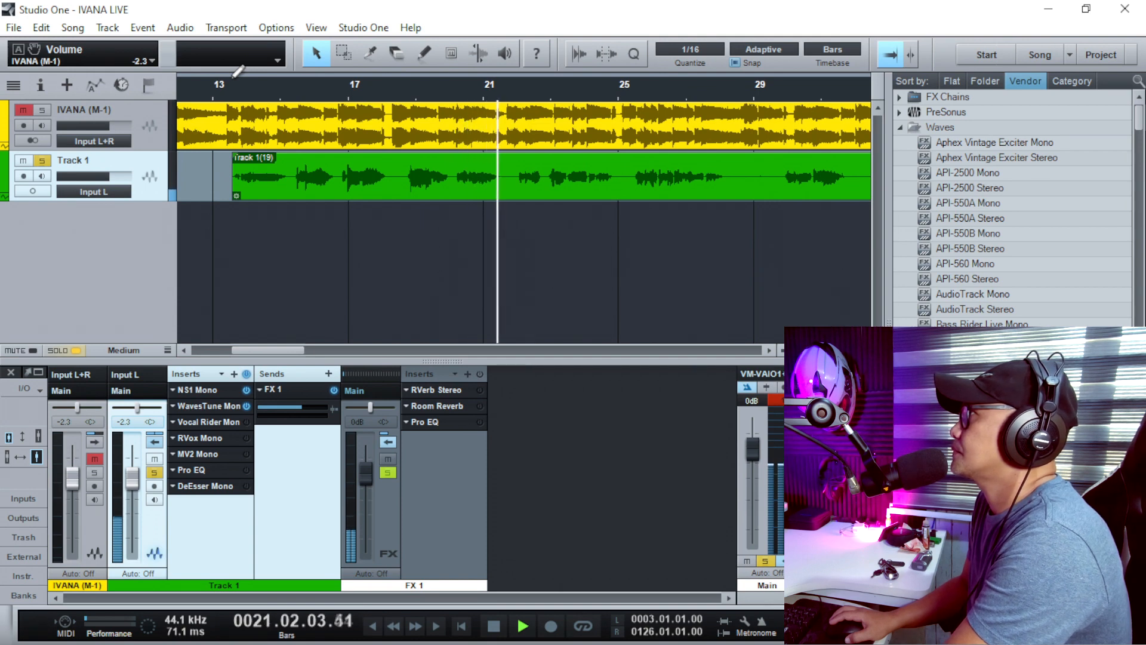
{"action": "key", "text": "space"}
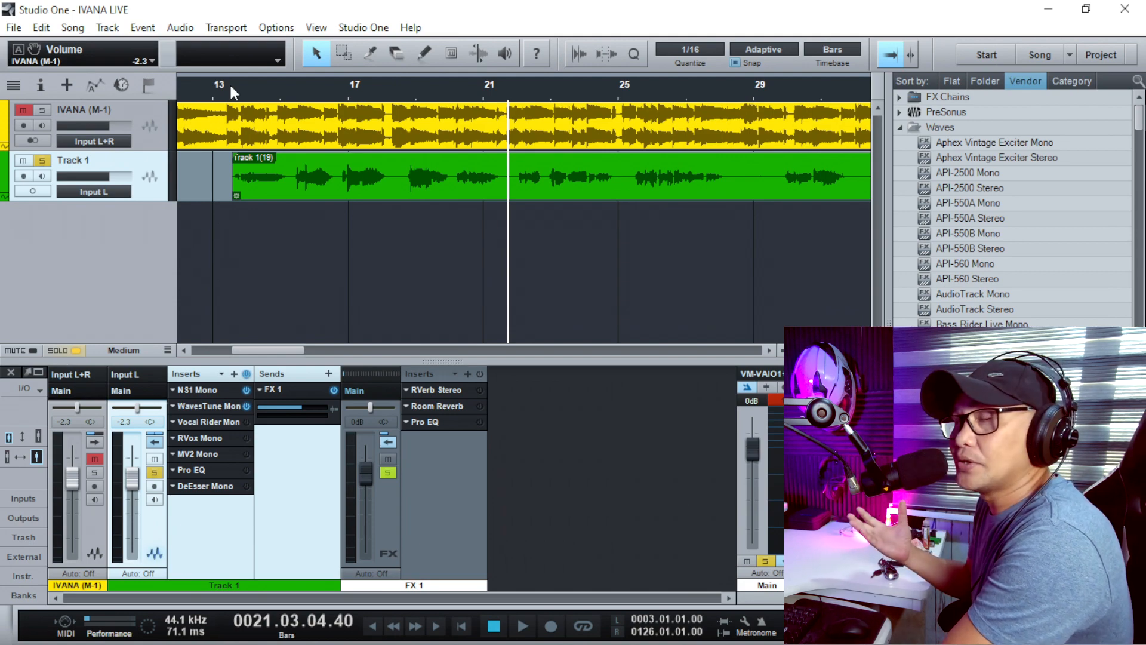
Add a new Pro EQ to the end of Track 1's insert chain.
{"action": "scroll", "coordinate": [231, 84], "scroll_direction": "down", "scroll_amount": 4}
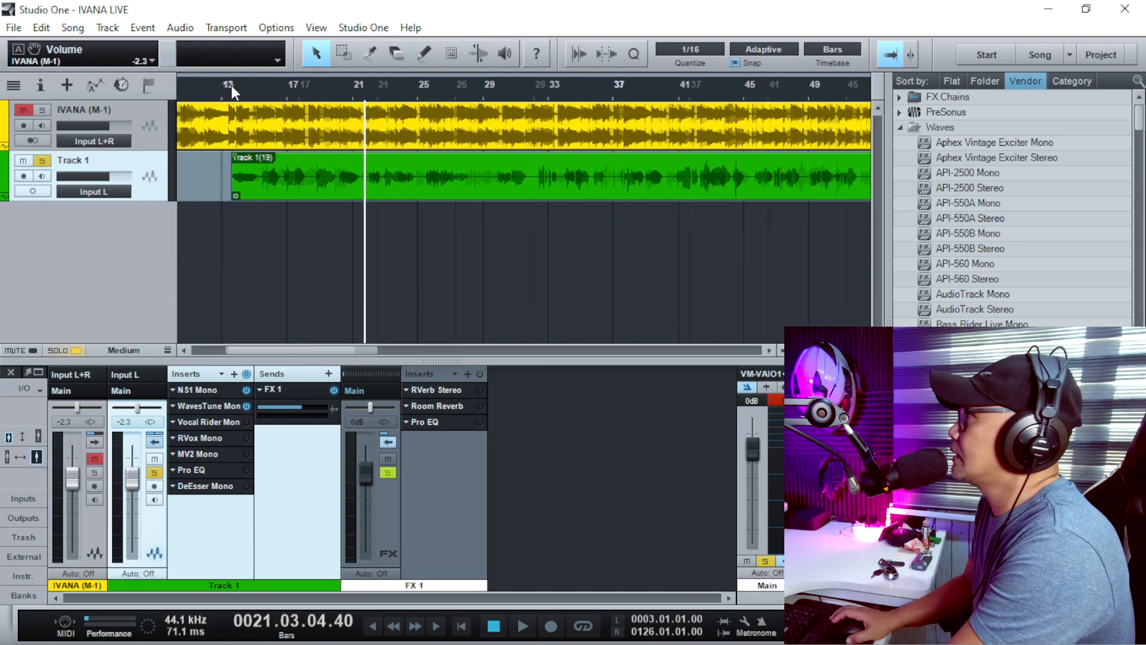
{"action": "scroll", "coordinate": [231, 85], "scroll_direction": "down", "scroll_amount": 2}
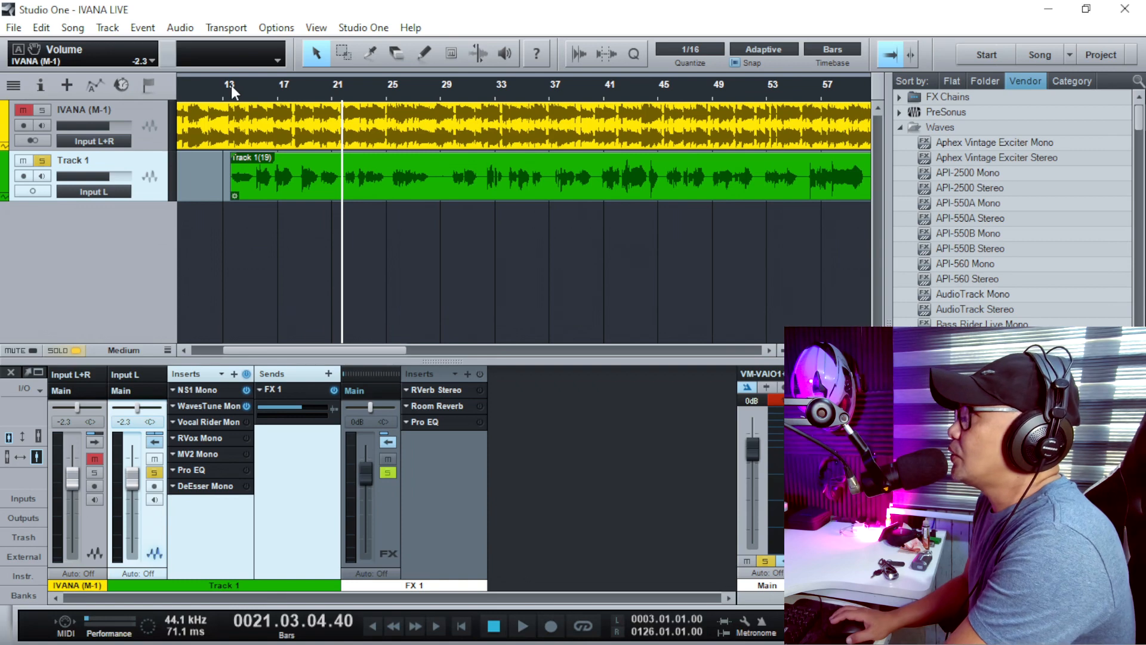
{"action": "left_click", "coordinate": [234, 372]}
{"action": "scroll", "coordinate": [278, 289], "scroll_direction": "down", "scroll_amount": 1}
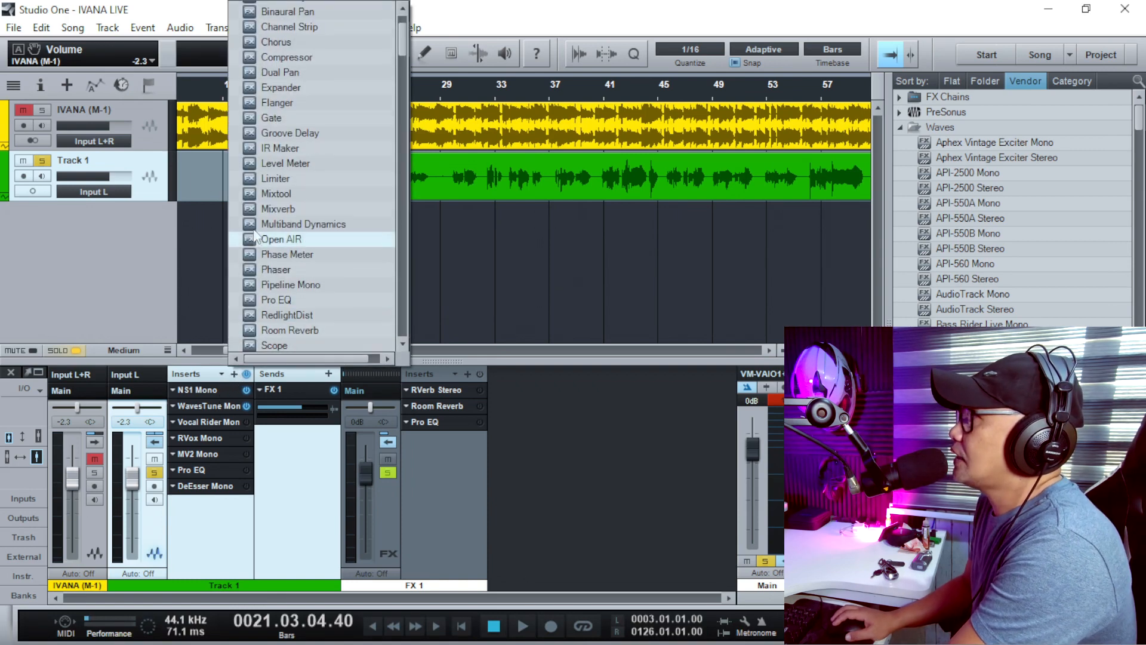
{"action": "left_click", "coordinate": [279, 299]}
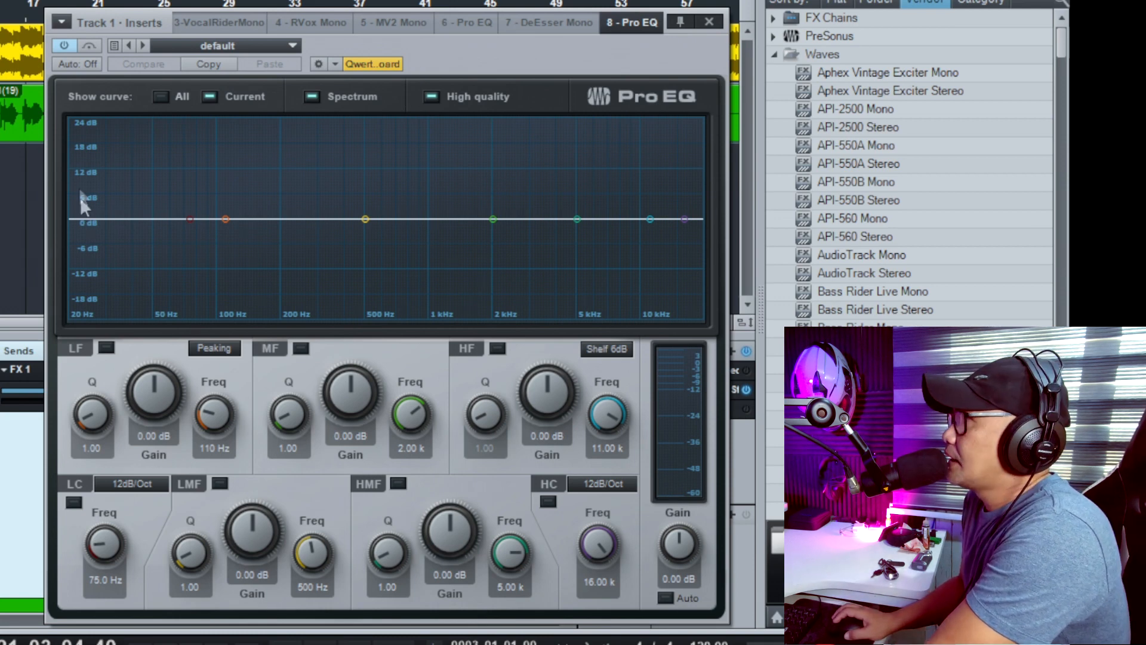
Enable Pro EQ's low cut with a 24dB/Oct slope and sweep its frequency, ending at about 52 Hz.
{"action": "left_click", "coordinate": [189, 220]}
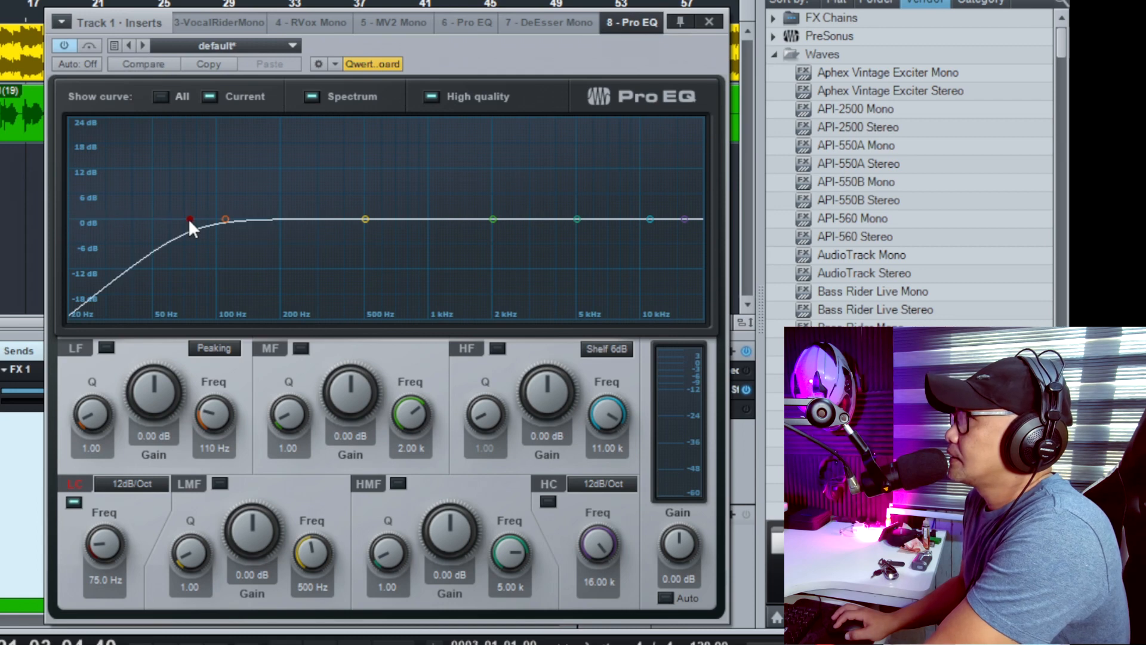
{"action": "left_click", "coordinate": [124, 485]}
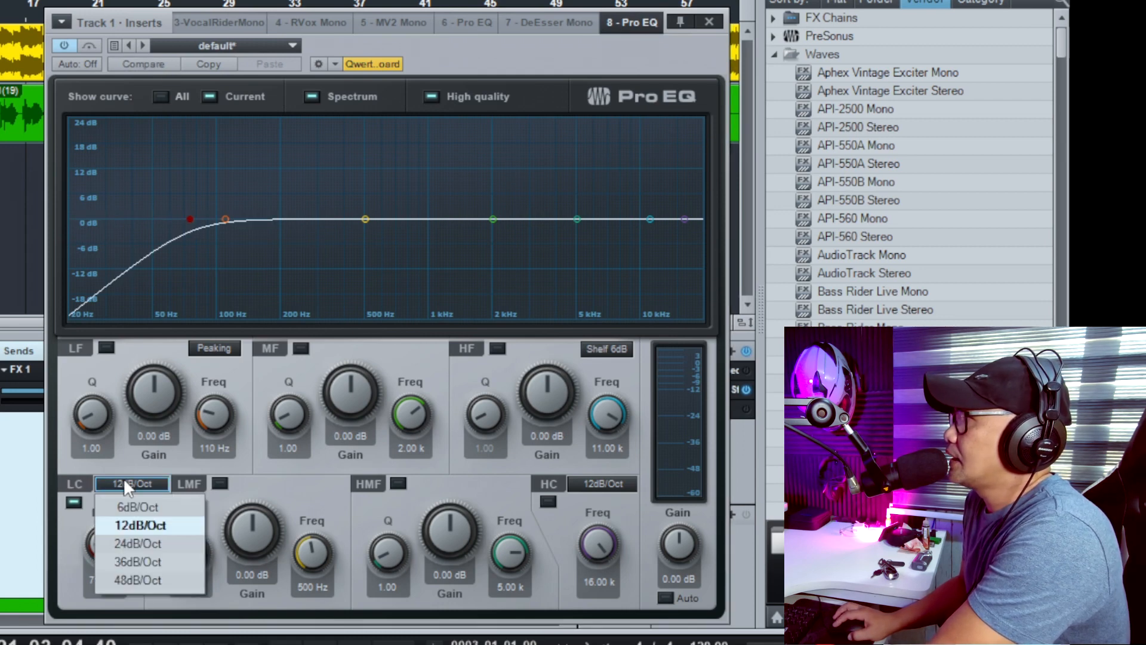
{"action": "left_click", "coordinate": [136, 544]}
{"action": "left_click_drag", "start_coordinate": [193, 219], "coordinate": [175, 218]}
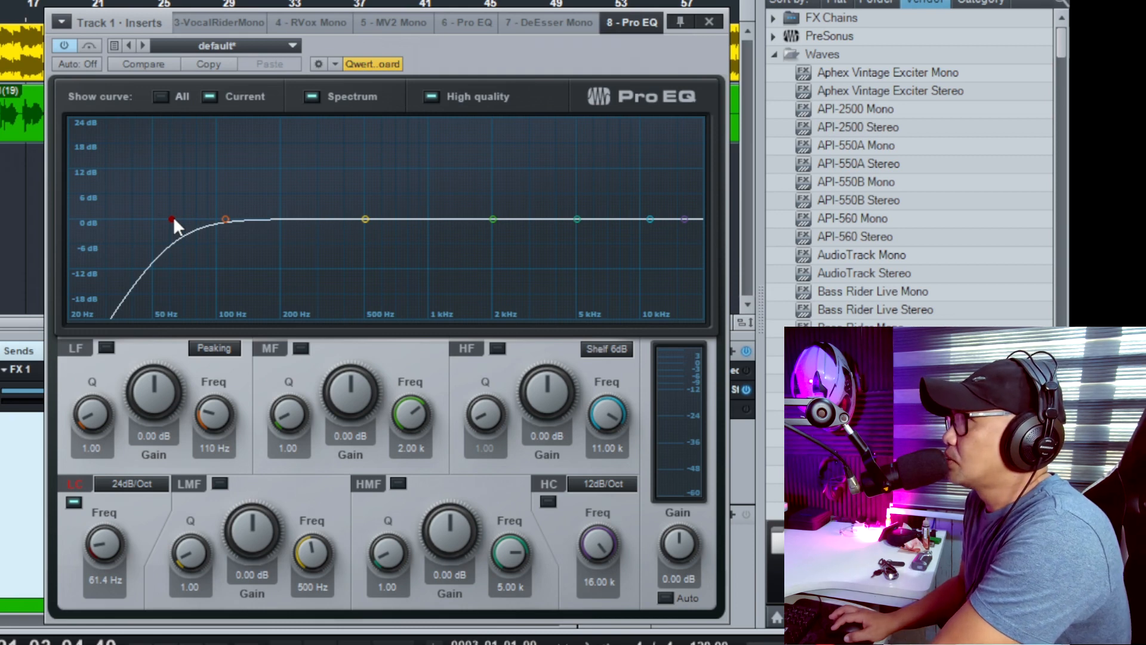
{"action": "left_click_drag", "start_coordinate": [173, 219], "coordinate": [217, 220]}
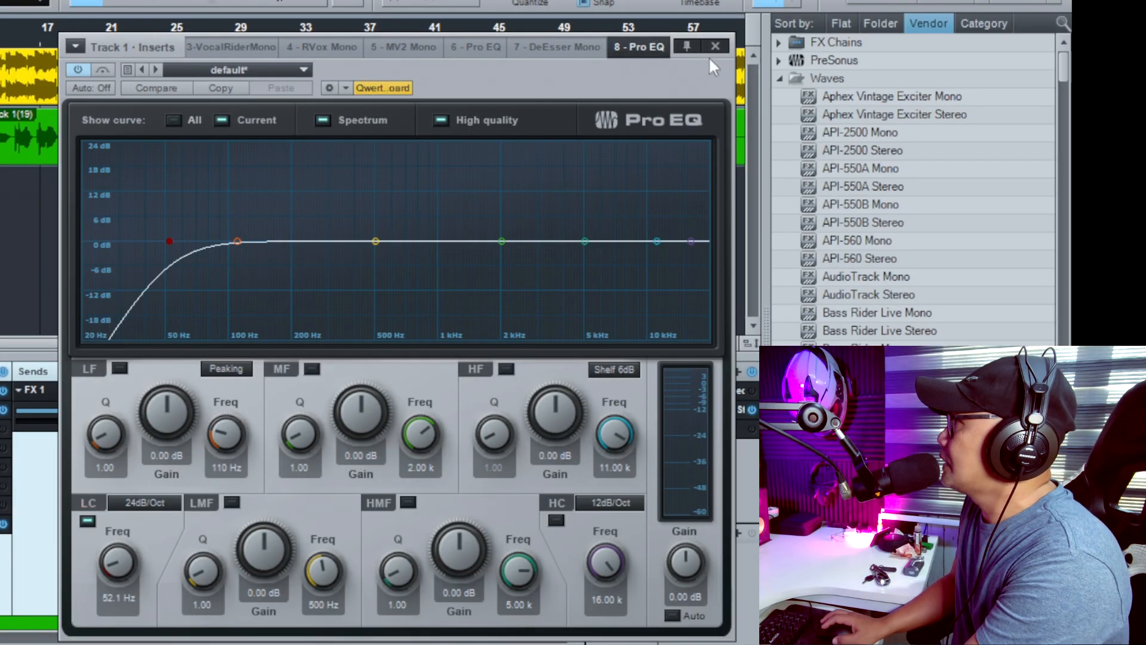
Reset the Pro EQ to its default preset.
{"action": "left_click", "coordinate": [294, 69]}
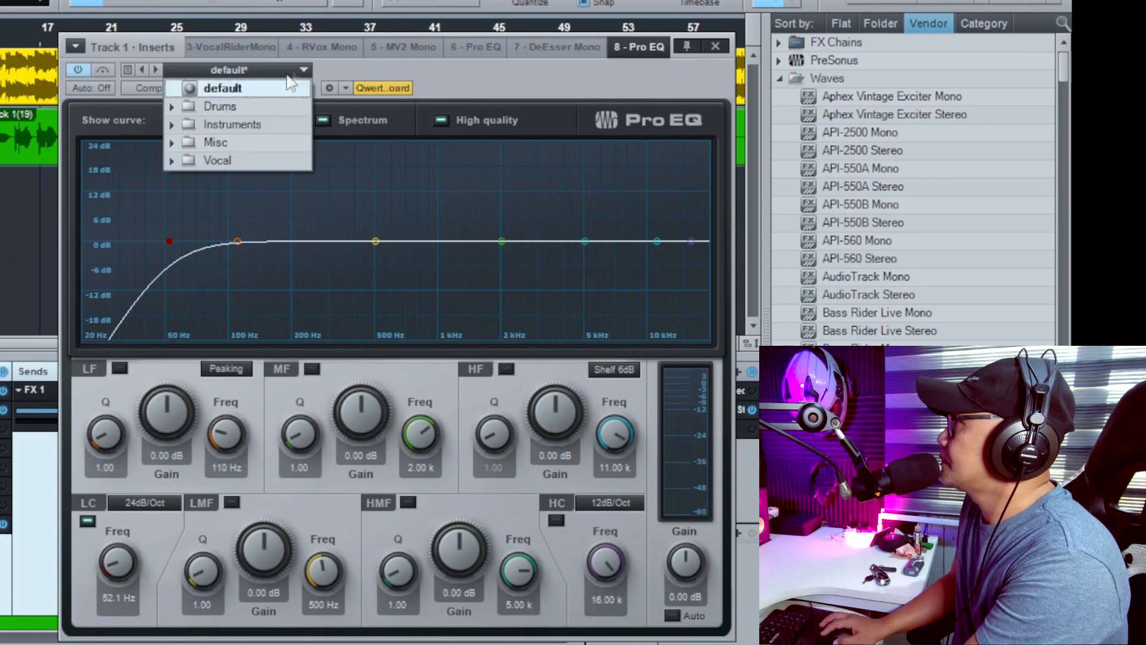
{"action": "left_click", "coordinate": [268, 88]}
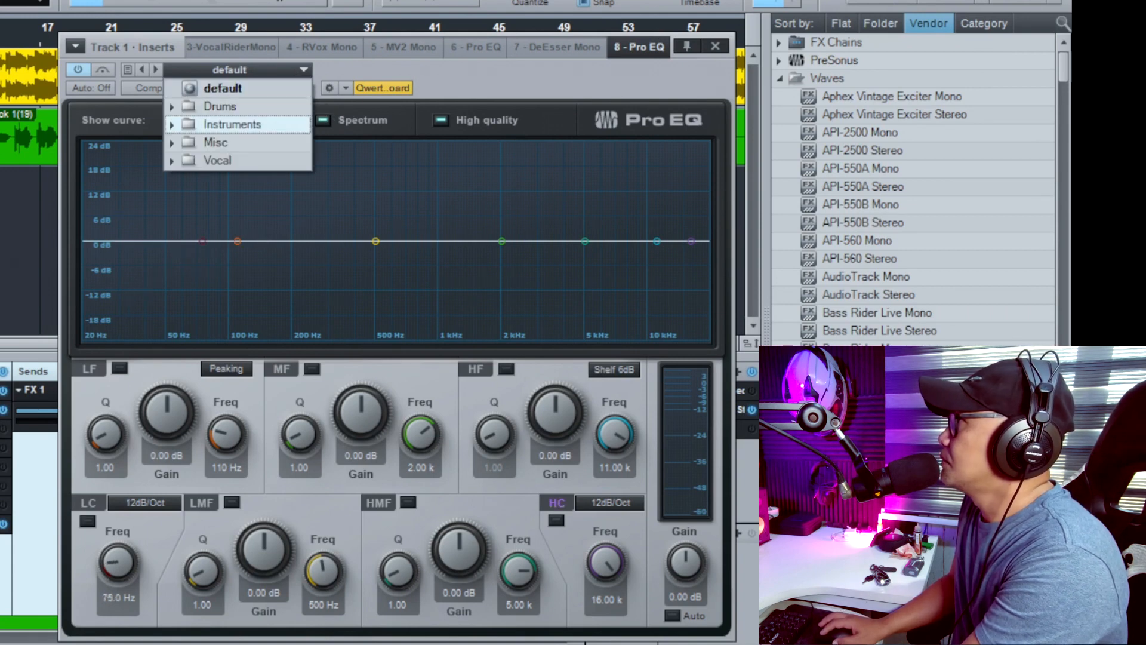
{"action": "left_click", "coordinate": [145, 502]}
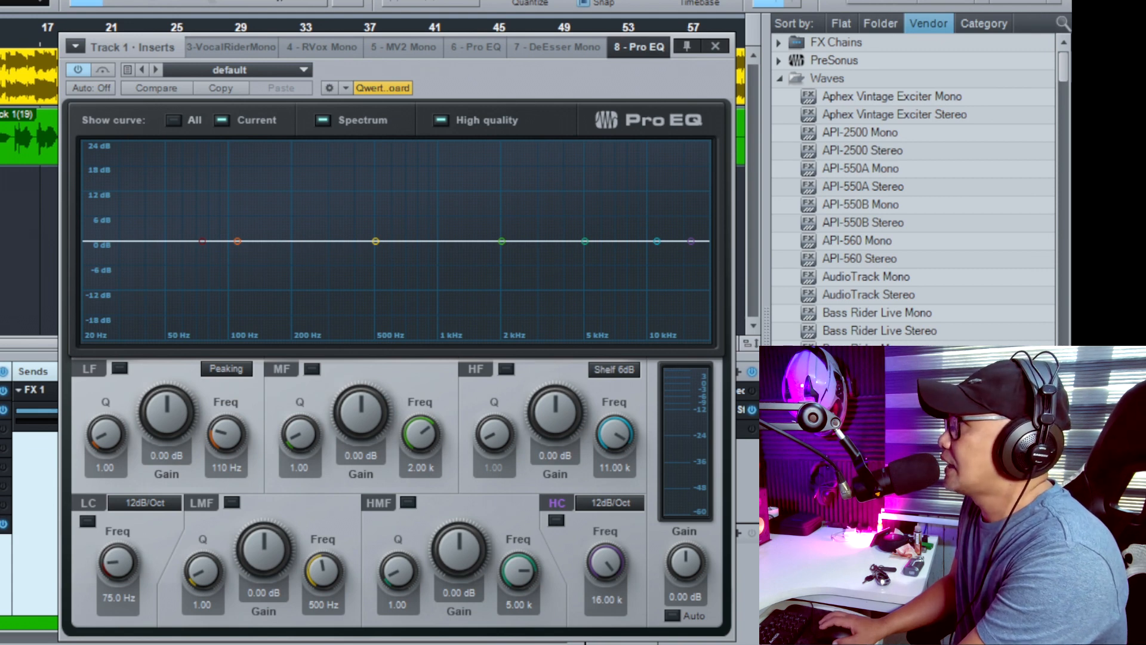
Play the soloed vocal and move the Pro EQ window below the tracks to examine the flat, uncut spectrum.
{"action": "key", "text": "e"}
{"action": "key", "text": "e"}
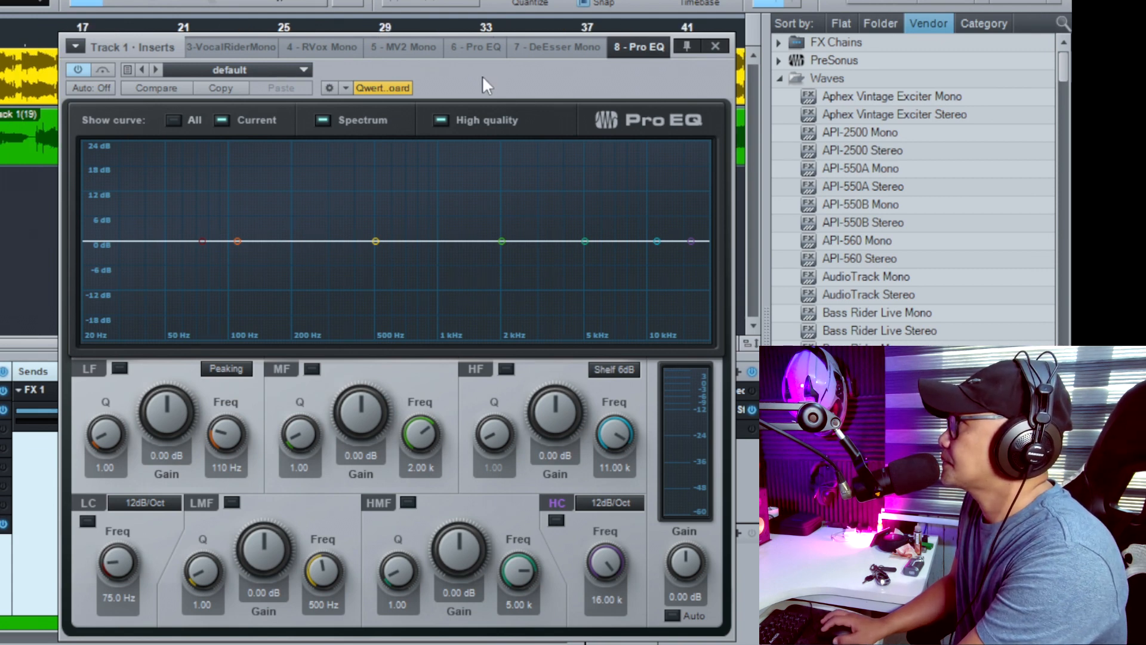
{"action": "key", "text": "space"}
{"action": "left_click_drag", "start_coordinate": [479, 82], "coordinate": [454, 232]}
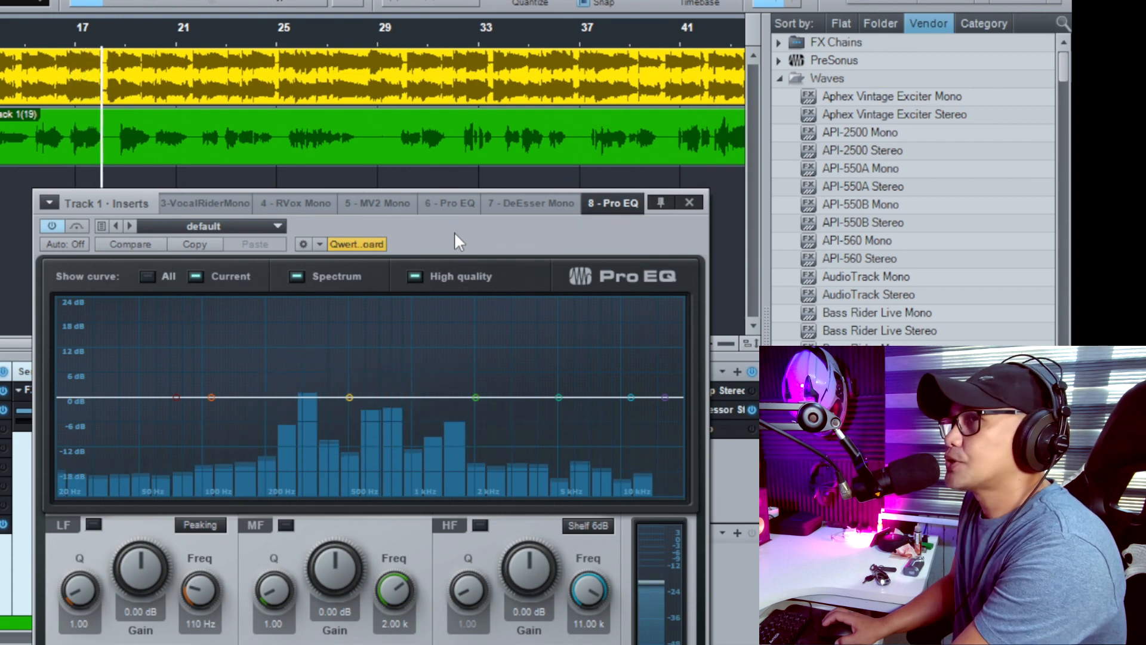
{"action": "key", "text": "space"}
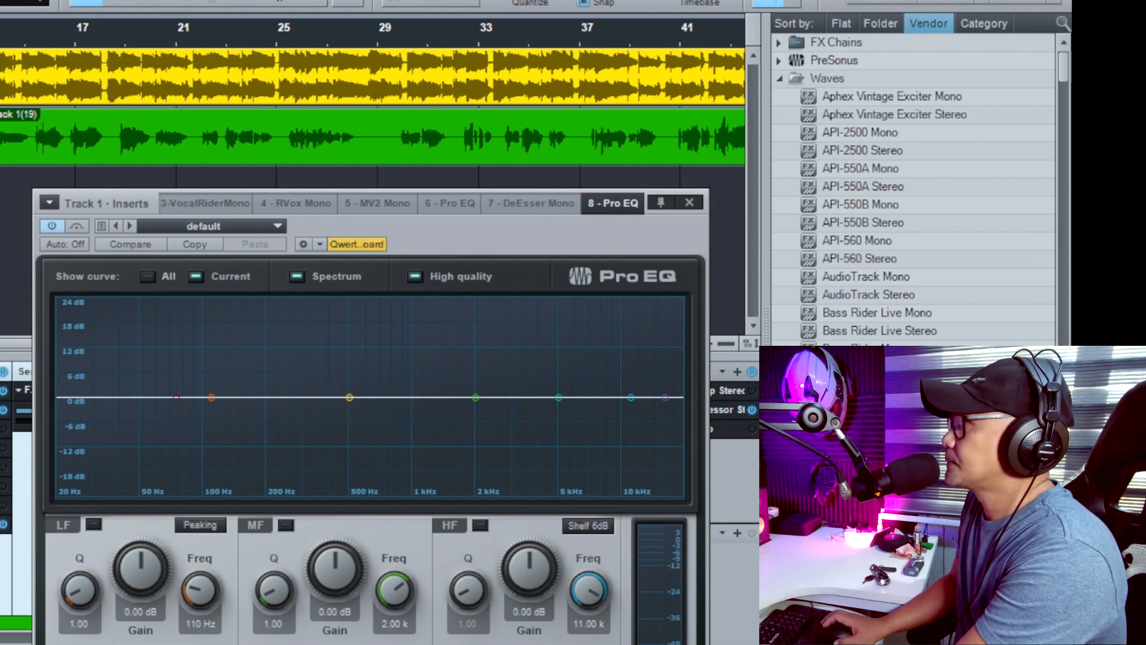
{"action": "key", "text": "space"}
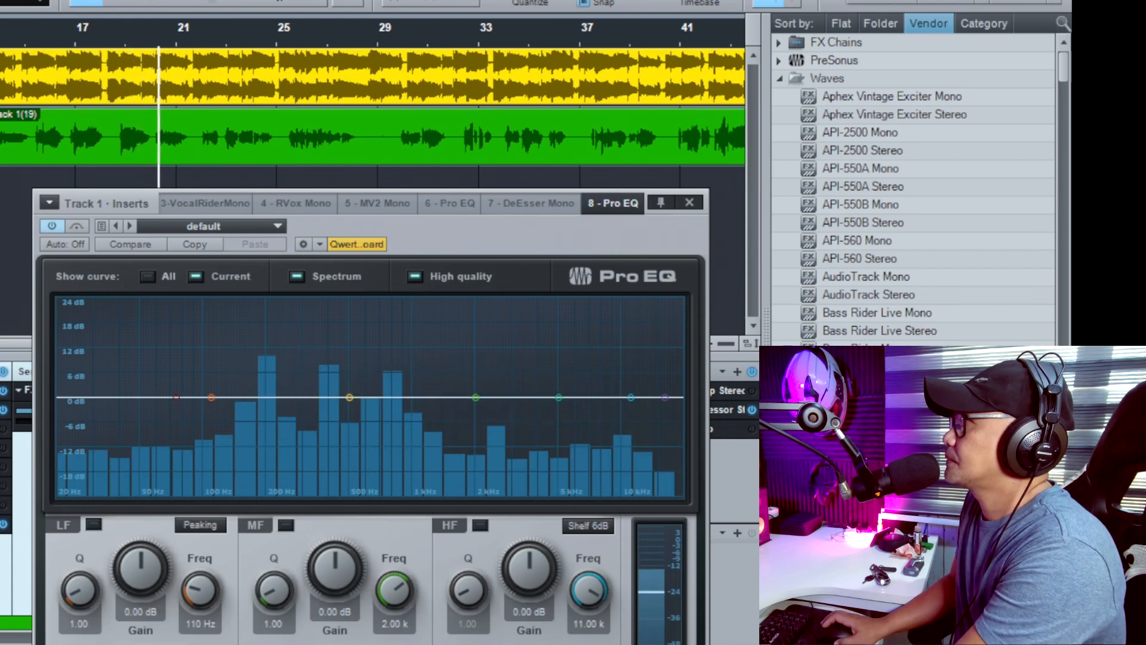
{"action": "key", "text": "space"}
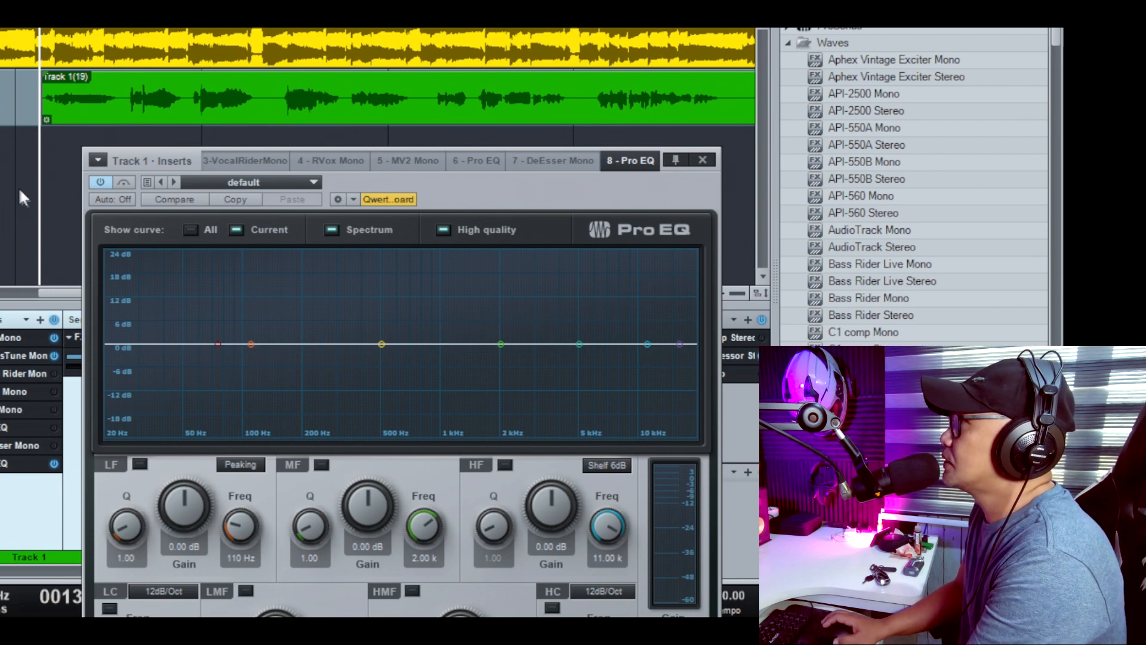
Enable Pro EQ's low cut while the vocal plays and raise its frequency to just above 100 Hz.
{"action": "key", "text": "space"}
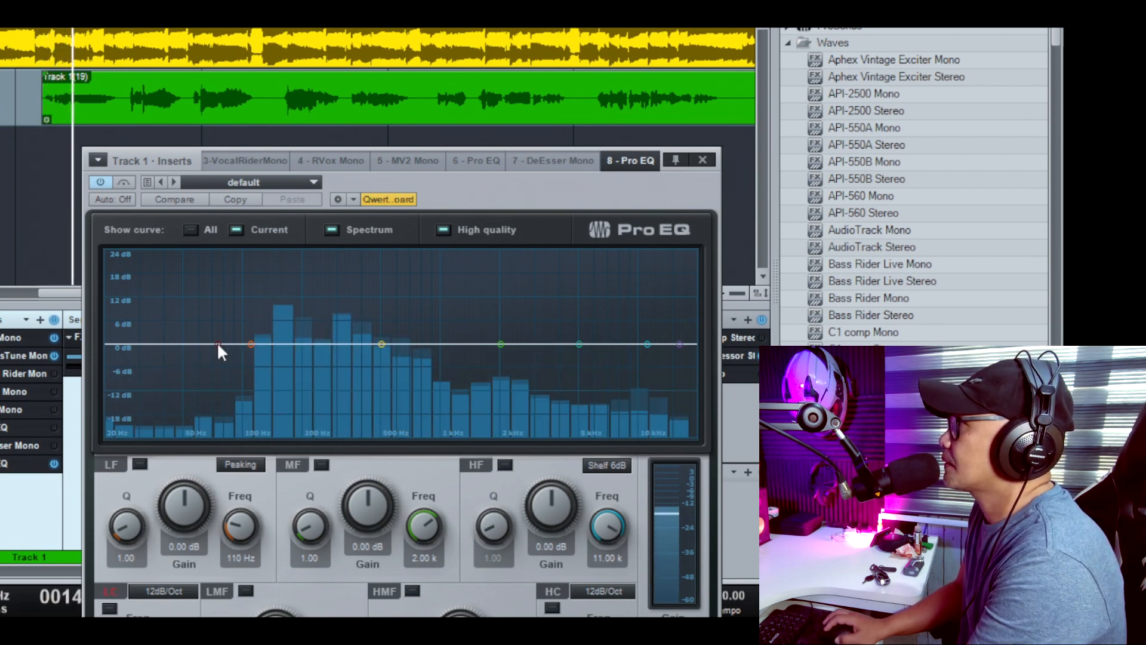
{"action": "left_click_drag", "start_coordinate": [217, 345], "coordinate": [262, 345]}
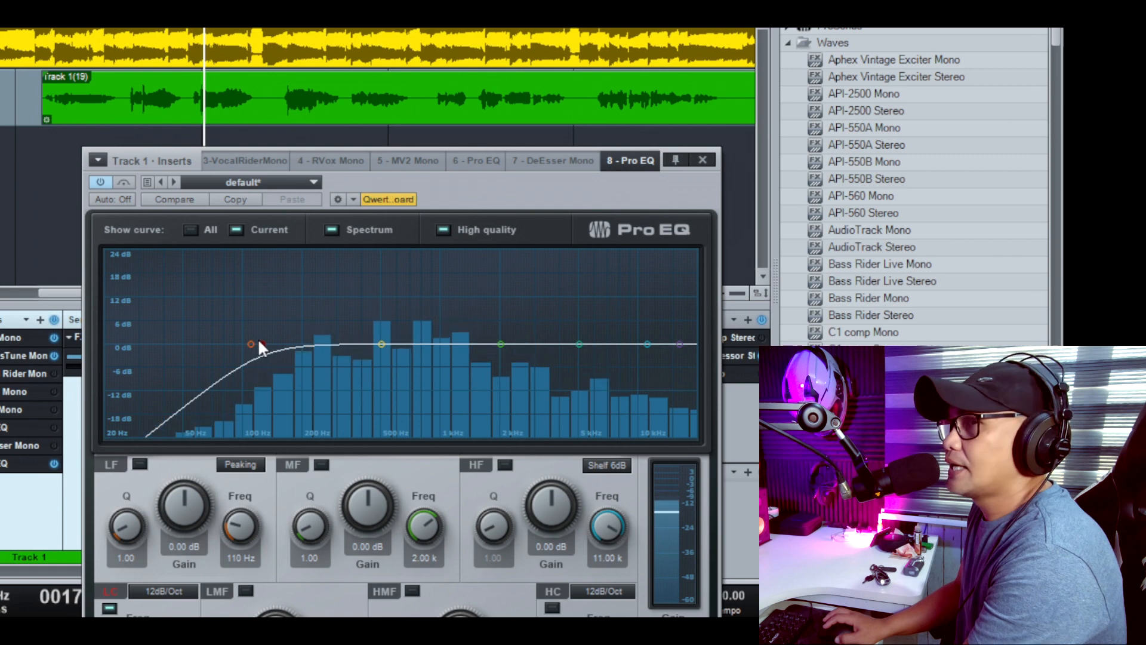
{"action": "key", "text": "space"}
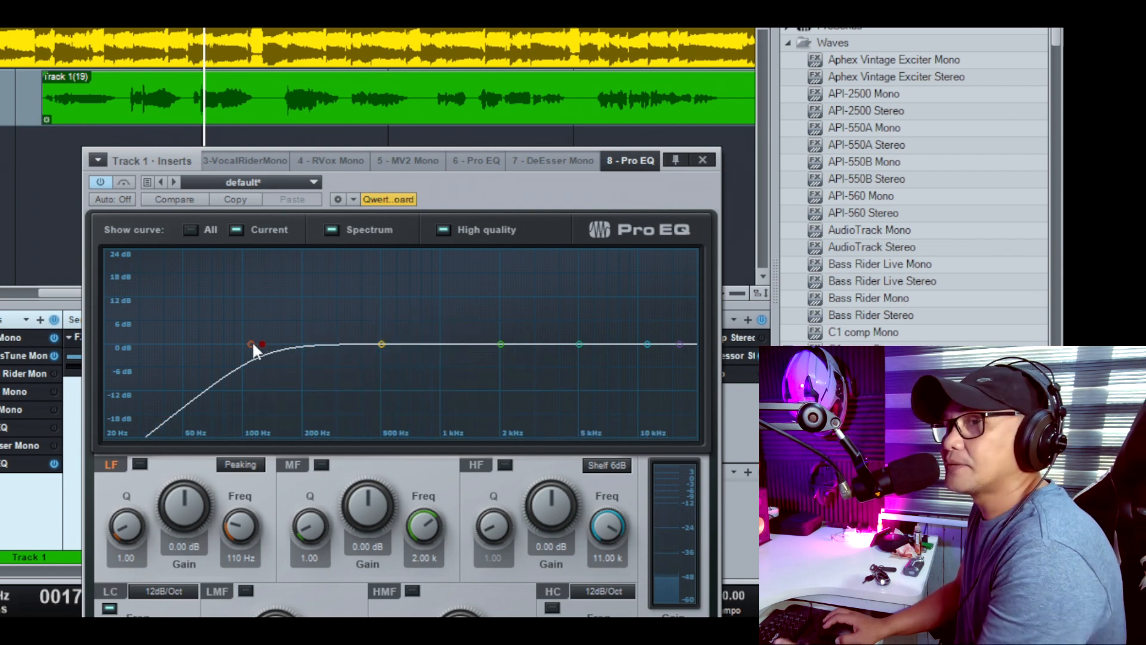
Raise the low cut frequency to about 200 Hz and play the vocal to hear the effect.
{"action": "left_click_drag", "start_coordinate": [261, 344], "coordinate": [307, 348]}
{"action": "key", "text": "space"}
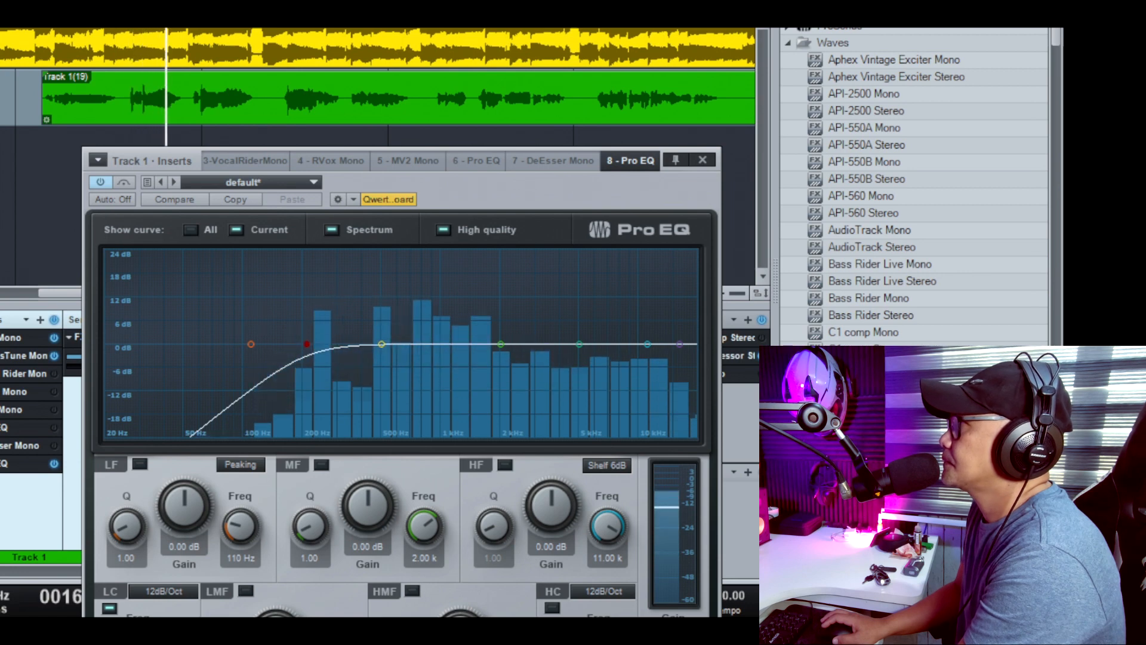
{"action": "key", "text": "space"}
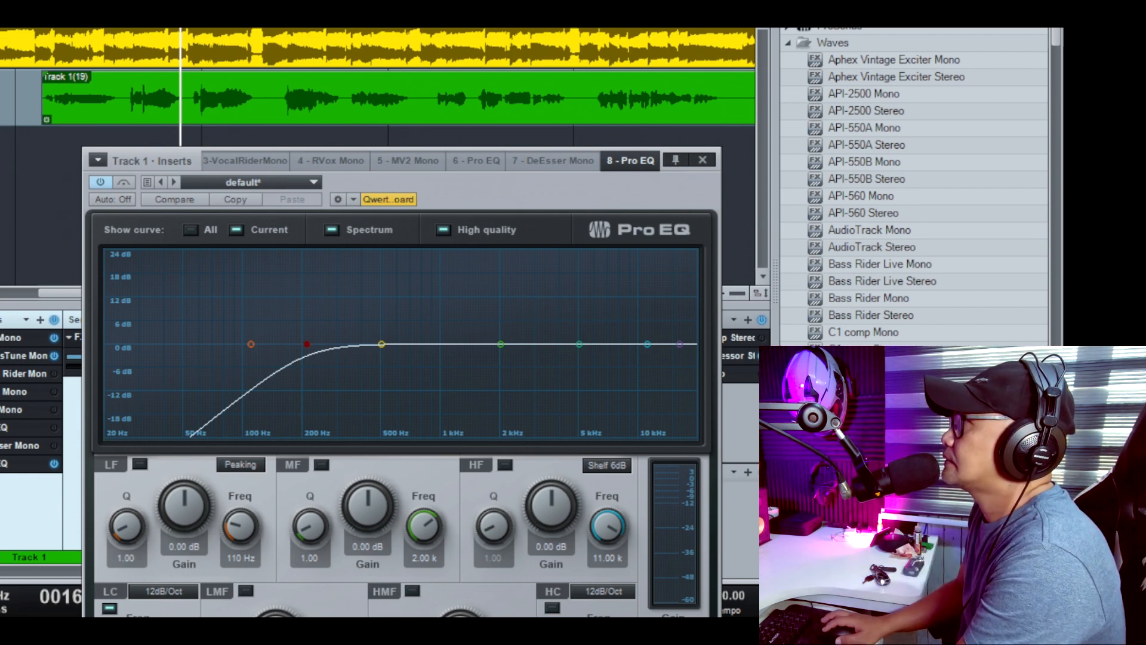
{"action": "key", "text": "space"}
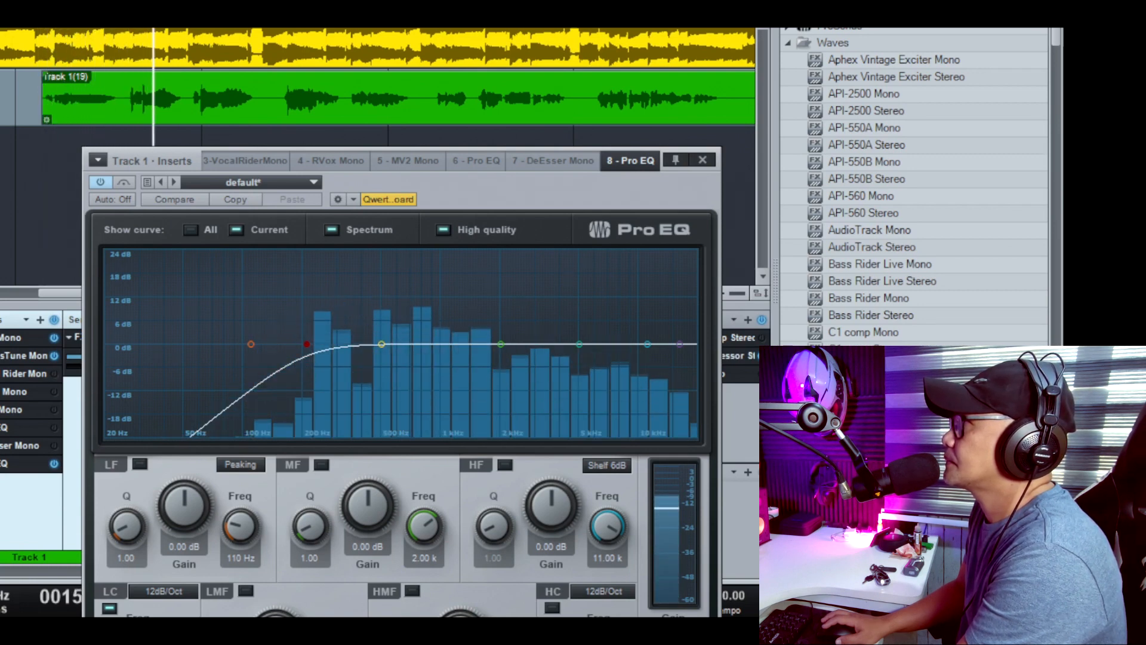
{"action": "key", "text": "space"}
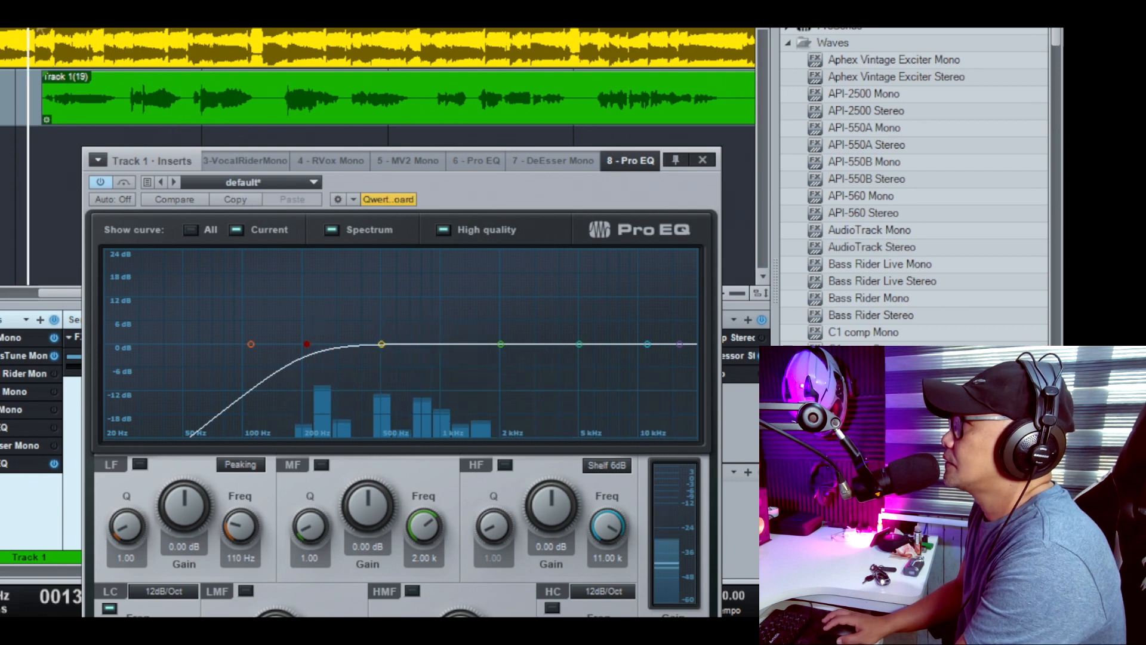
Compare the vocal during playback with Pro EQ bypassed and active, ending with the EQ switched on.
{"action": "left_click", "coordinate": [99, 181]}
{"action": "key", "text": "space"}
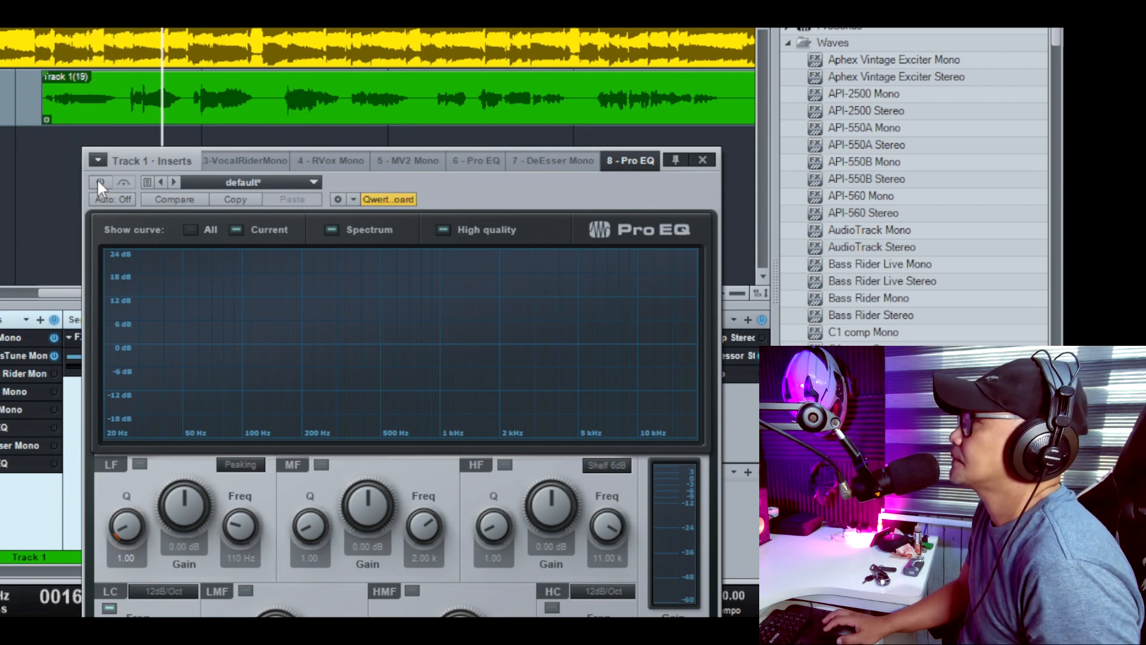
{"action": "left_click", "coordinate": [99, 181]}
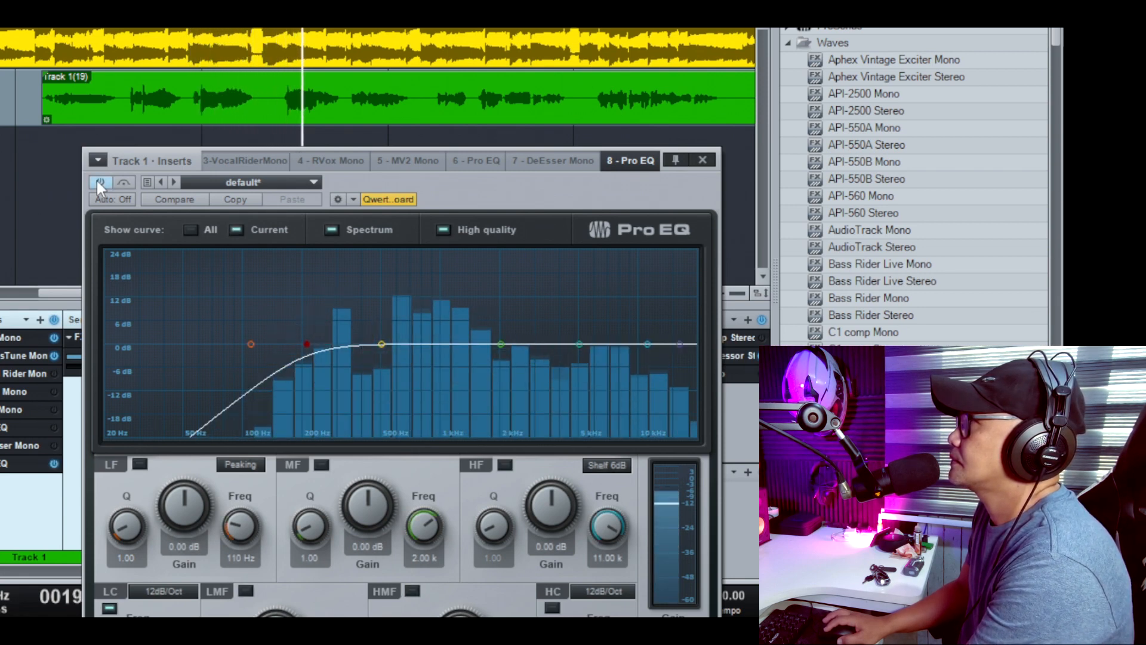
{"action": "left_click", "coordinate": [98, 182]}
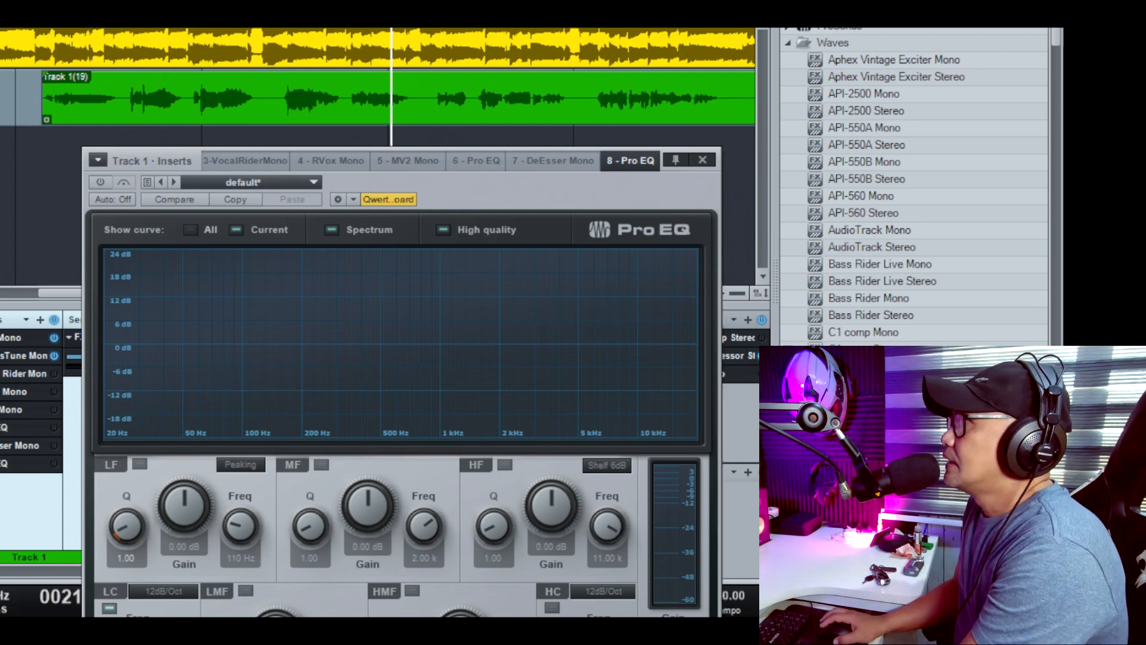
{"action": "left_click", "coordinate": [39, 26]}
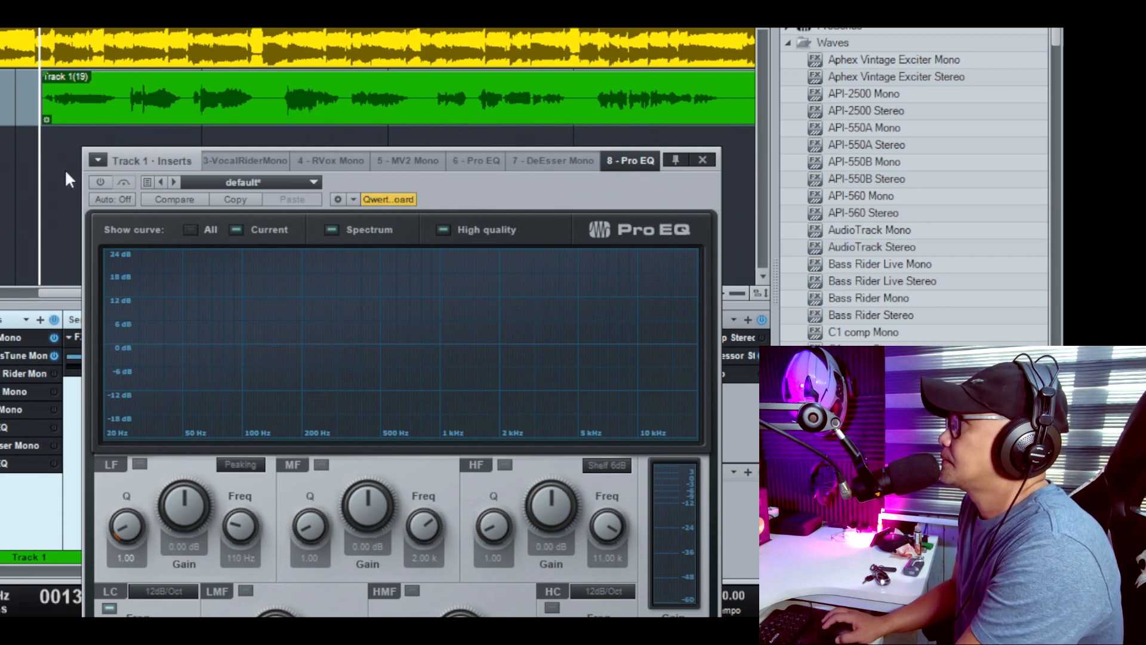
{"action": "key", "text": "space"}
{"action": "left_click", "coordinate": [100, 181]}
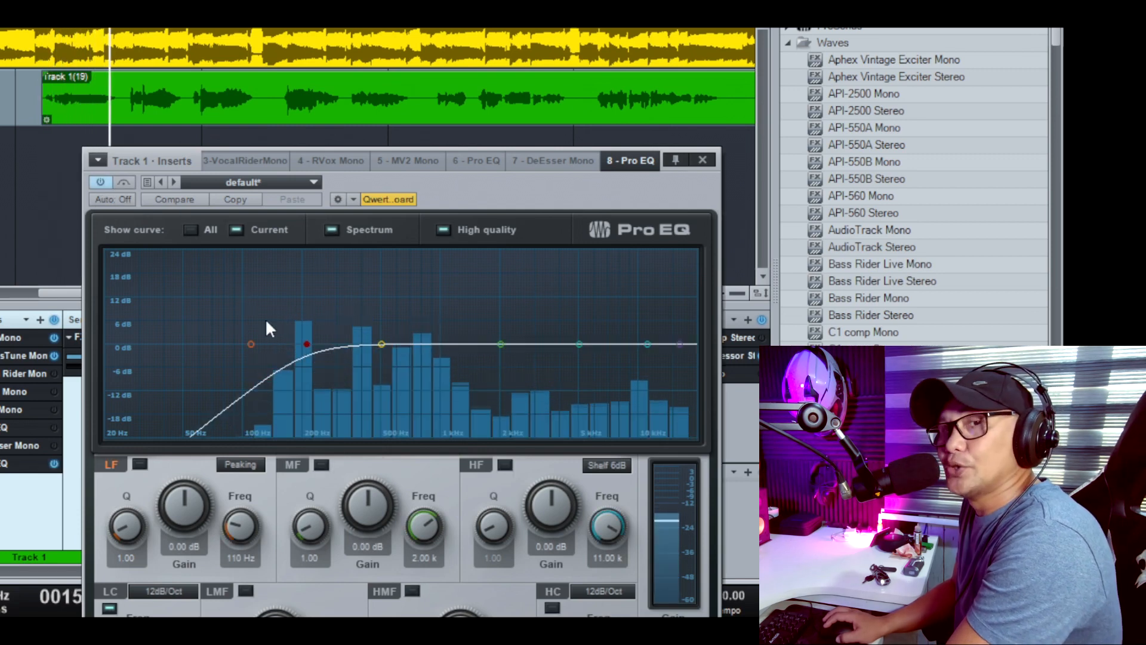
Try Pro EQ's low cut above 500 Hz and just below 400 Hz while the vocal plays.
{"action": "left_click_drag", "start_coordinate": [307, 344], "coordinate": [397, 338]}
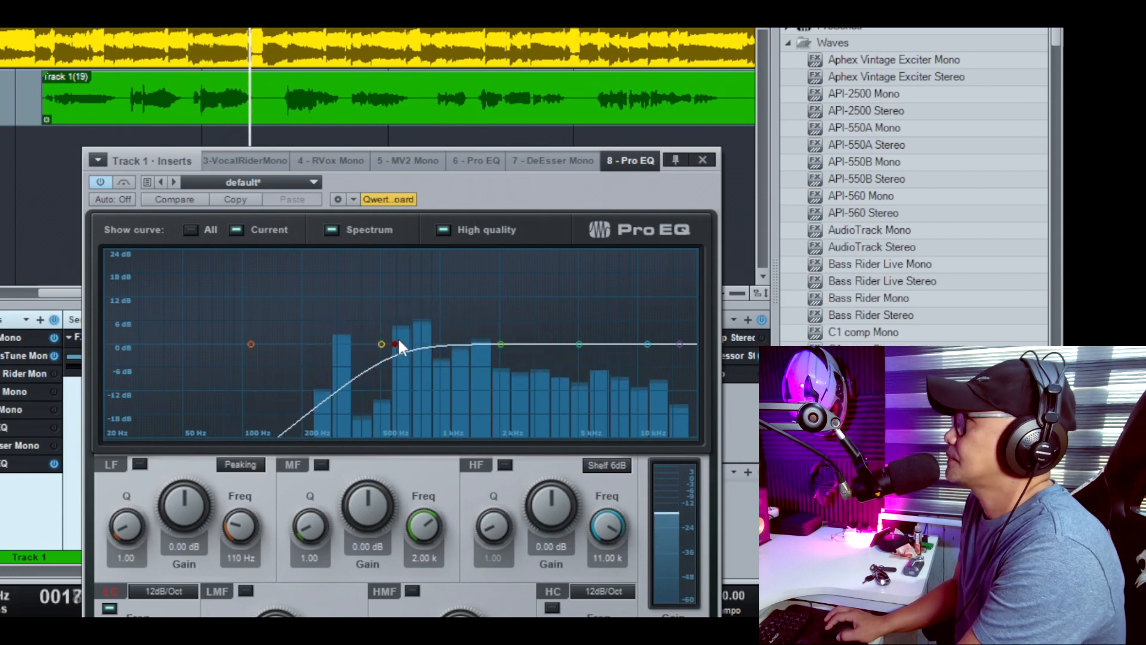
{"action": "left_click_drag", "start_coordinate": [397, 337], "coordinate": [355, 327]}
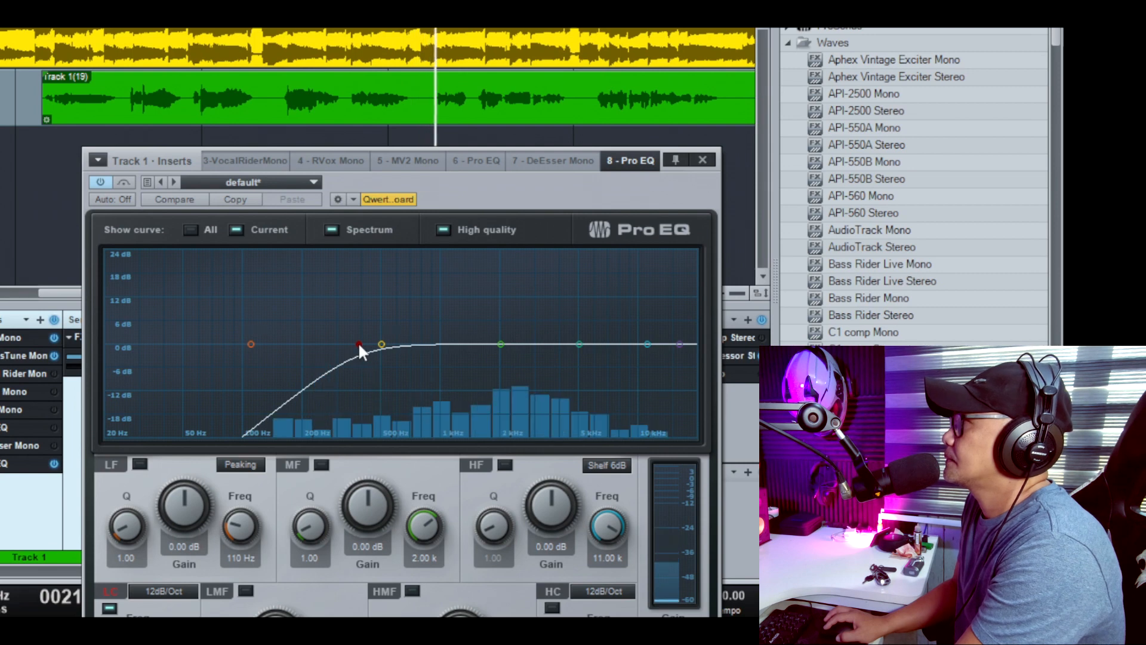
{"action": "key", "text": "space"}
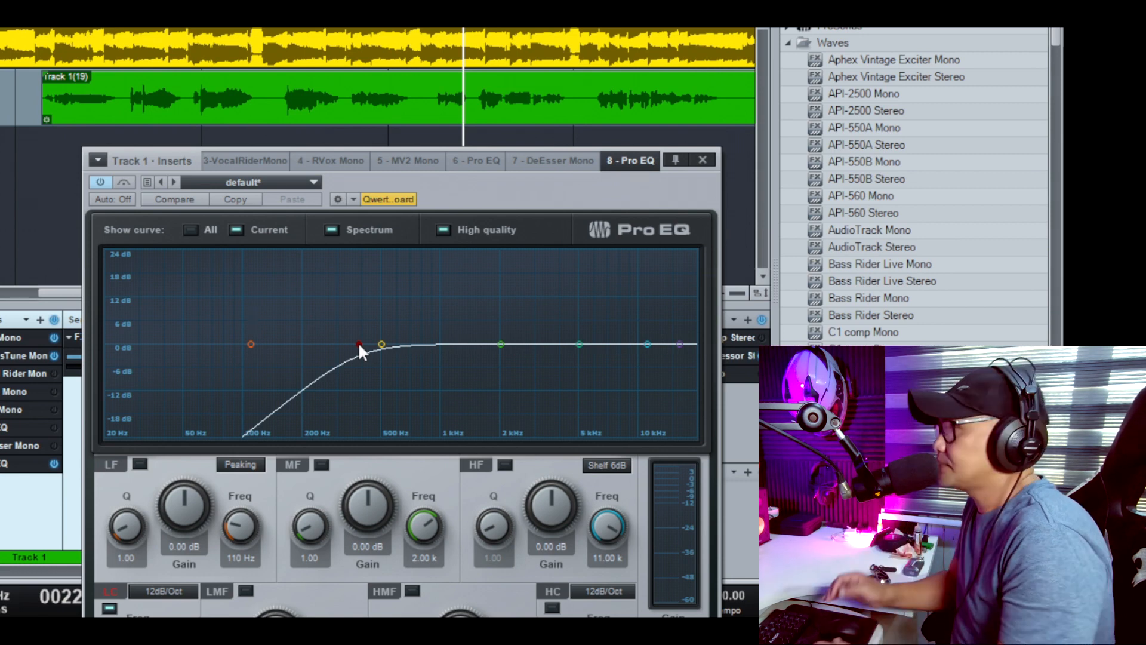
Replay the vocal and lower the low cut frequency to 235 Hz.
{"action": "key", "text": "space"}
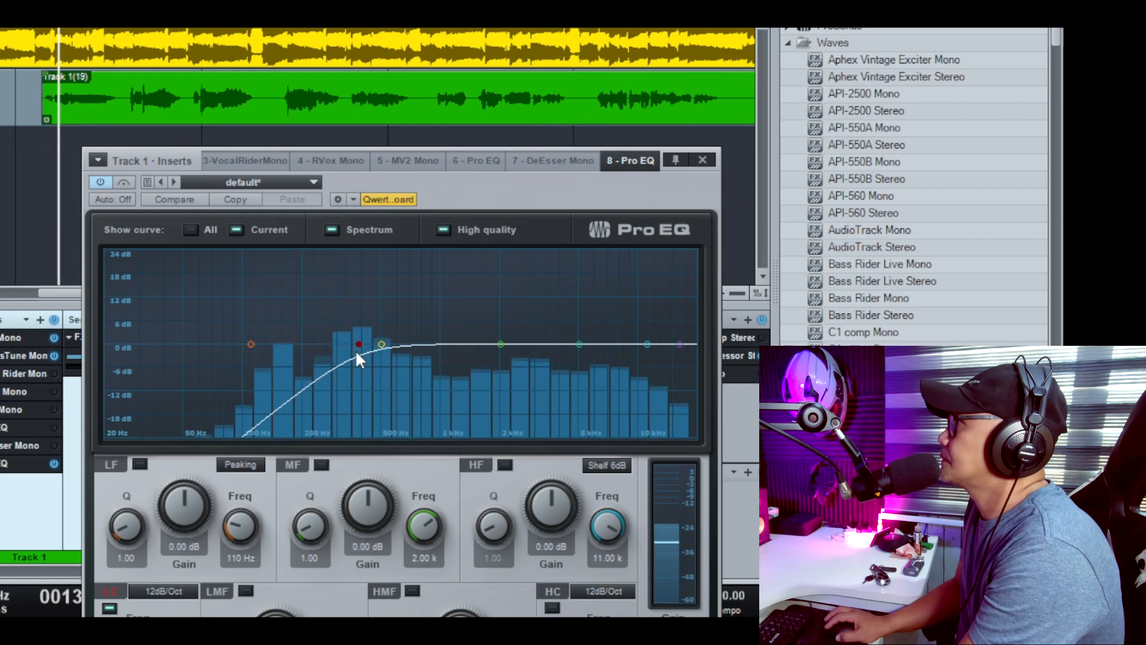
{"action": "left_click_drag", "start_coordinate": [360, 342], "coordinate": [317, 346]}
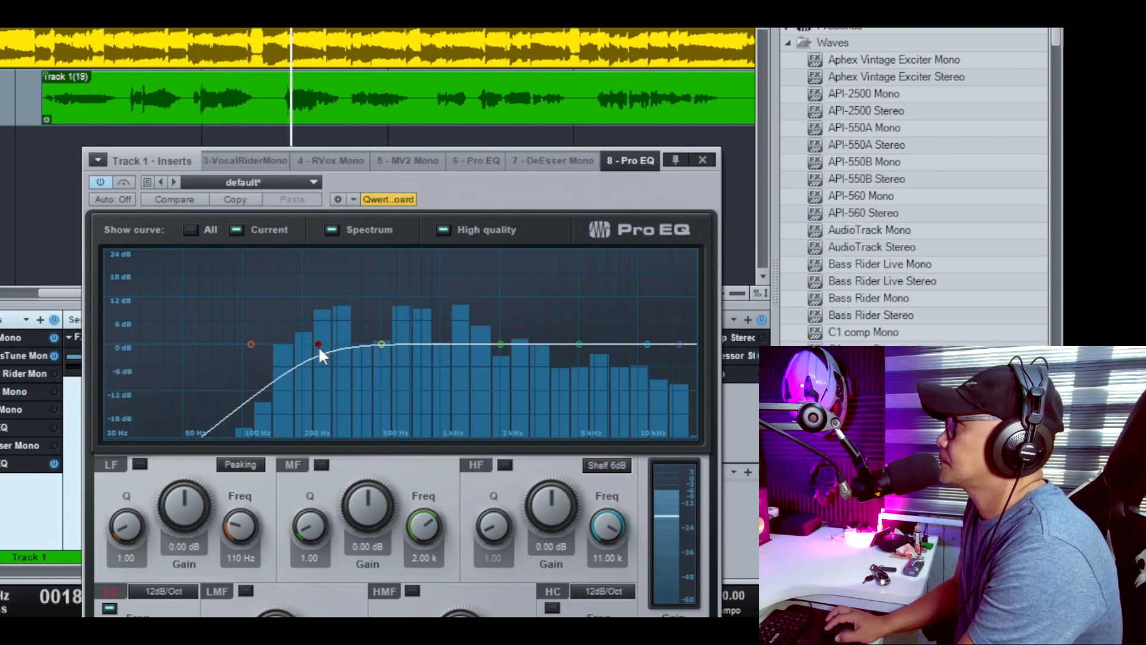
{"action": "left_click_drag", "start_coordinate": [317, 345], "coordinate": [316, 346]}
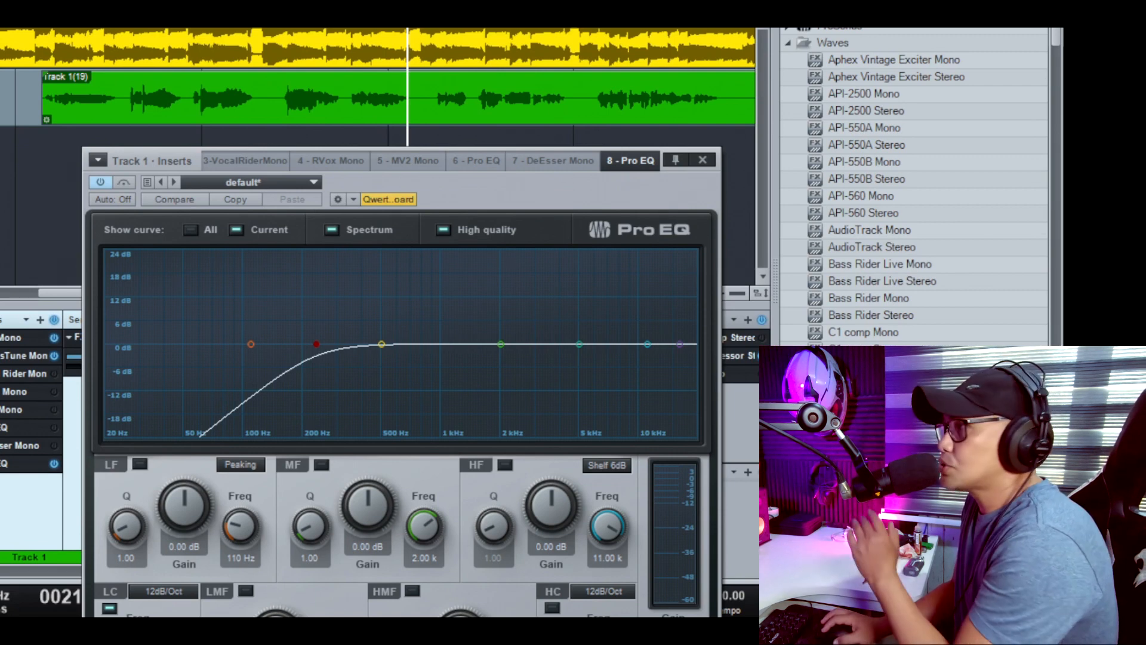
Replay the vocal from just before the clip and enable the MF band with a 6.72 dB boost at 2.64 kHz.
{"action": "left_click", "coordinate": [28, 19]}
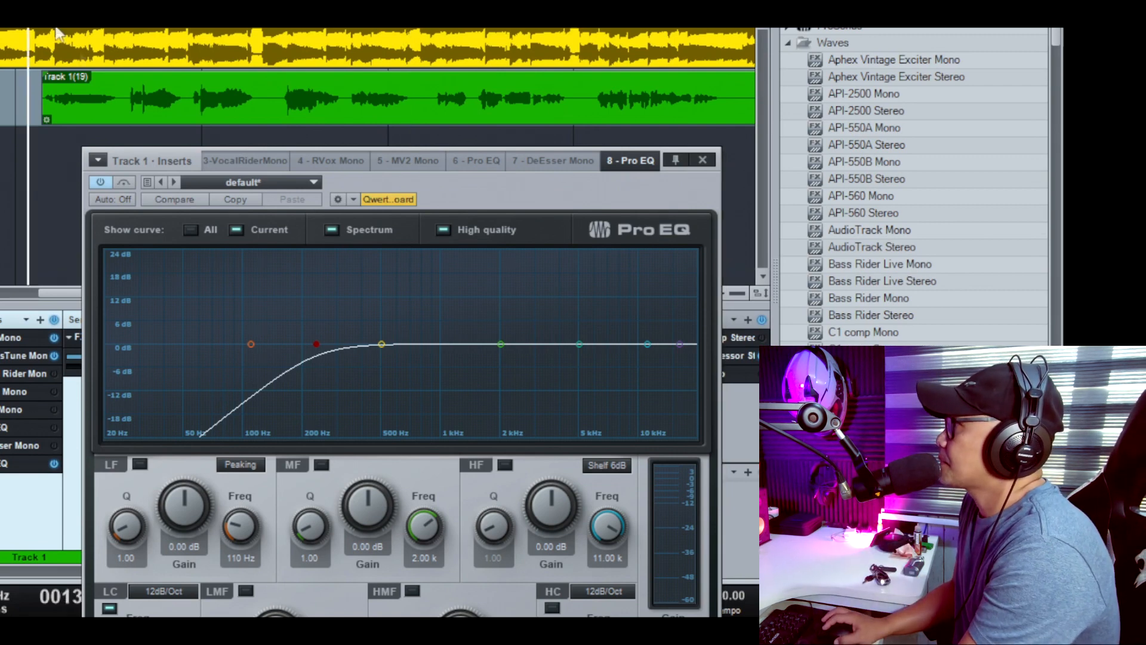
{"action": "key", "text": "space"}
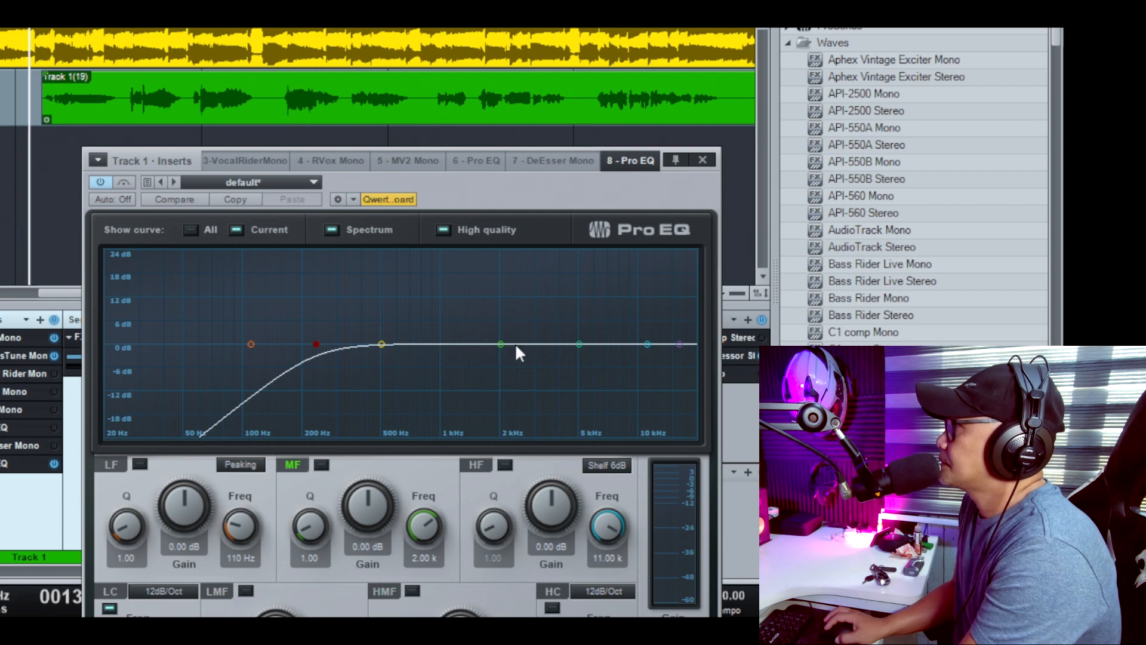
{"action": "left_click", "coordinate": [501, 344]}
{"action": "left_click_drag", "start_coordinate": [504, 344], "coordinate": [524, 318]}
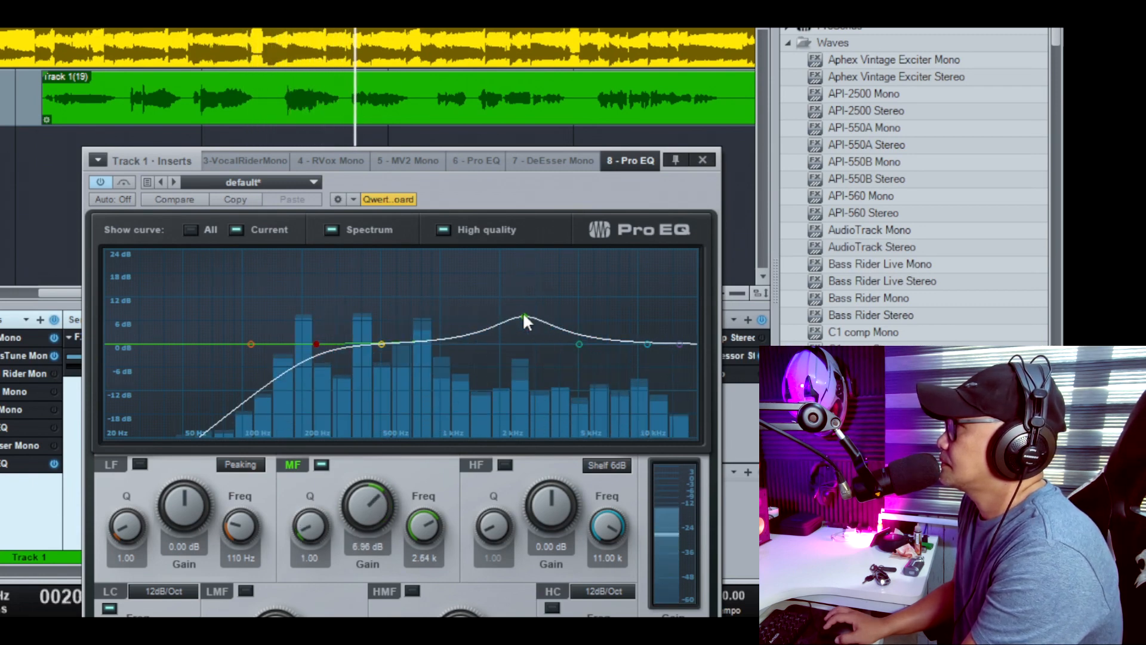
{"action": "left_click_drag", "start_coordinate": [524, 314], "coordinate": [524, 316]}
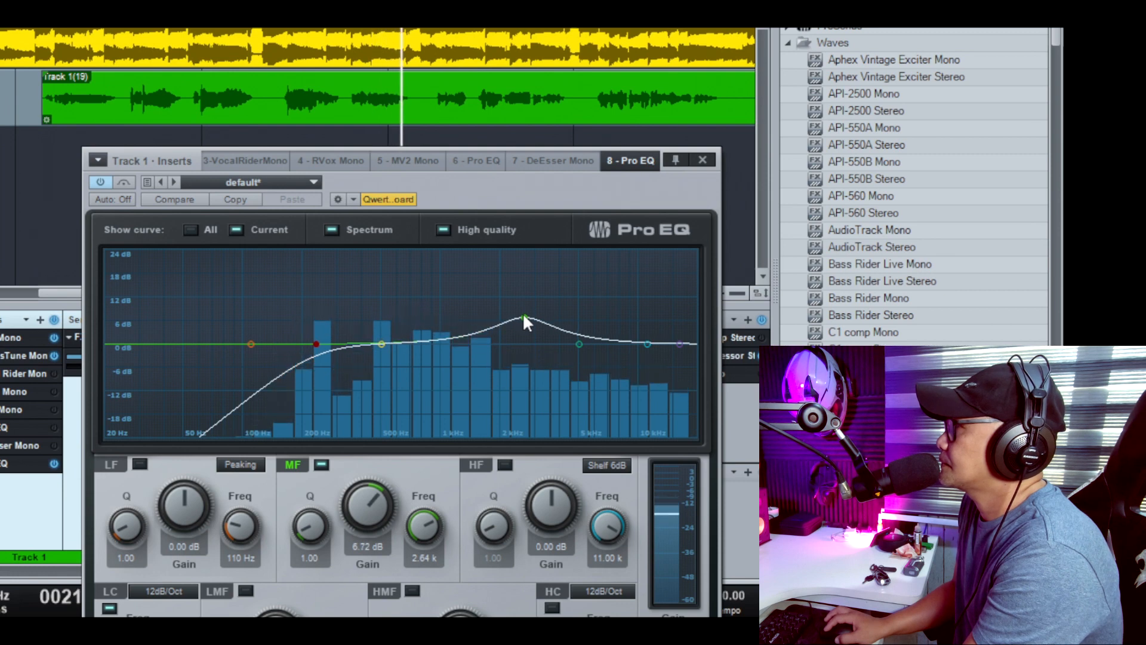
{"action": "double_click", "coordinate": [523, 315]}
{"action": "double_click", "coordinate": [522, 313]}
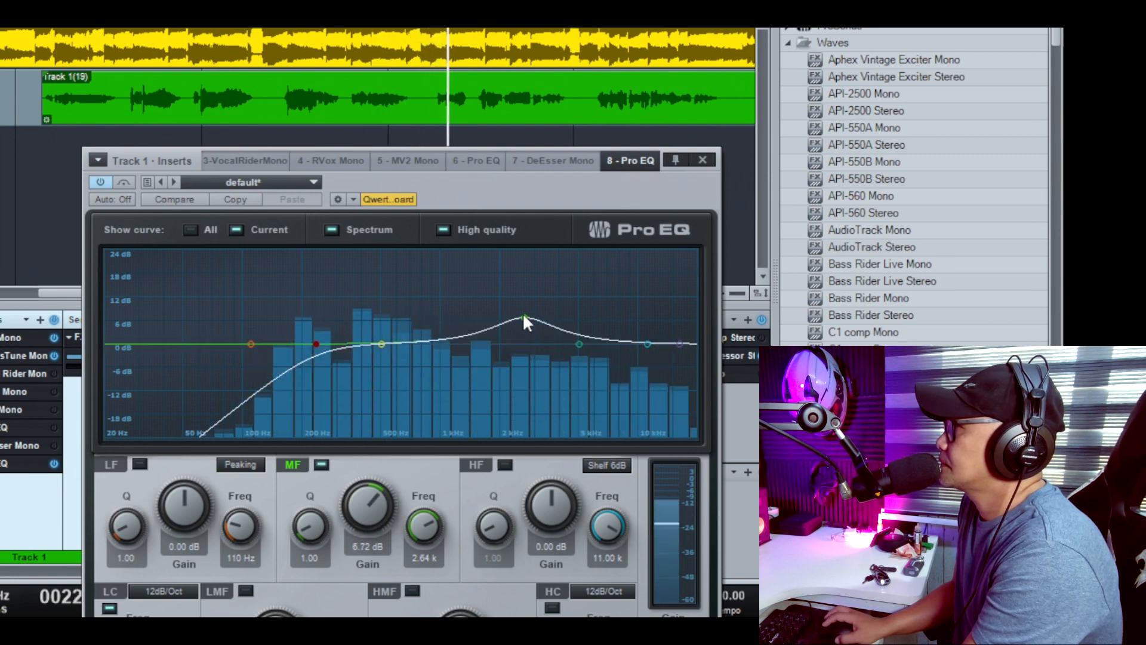
Try the MF band with 6 dB at 3.60 kHz, flattened to 0 dB, and with about 1.9 dB near 2.59 kHz.
{"action": "left_click_drag", "start_coordinate": [522, 312], "coordinate": [550, 318]}
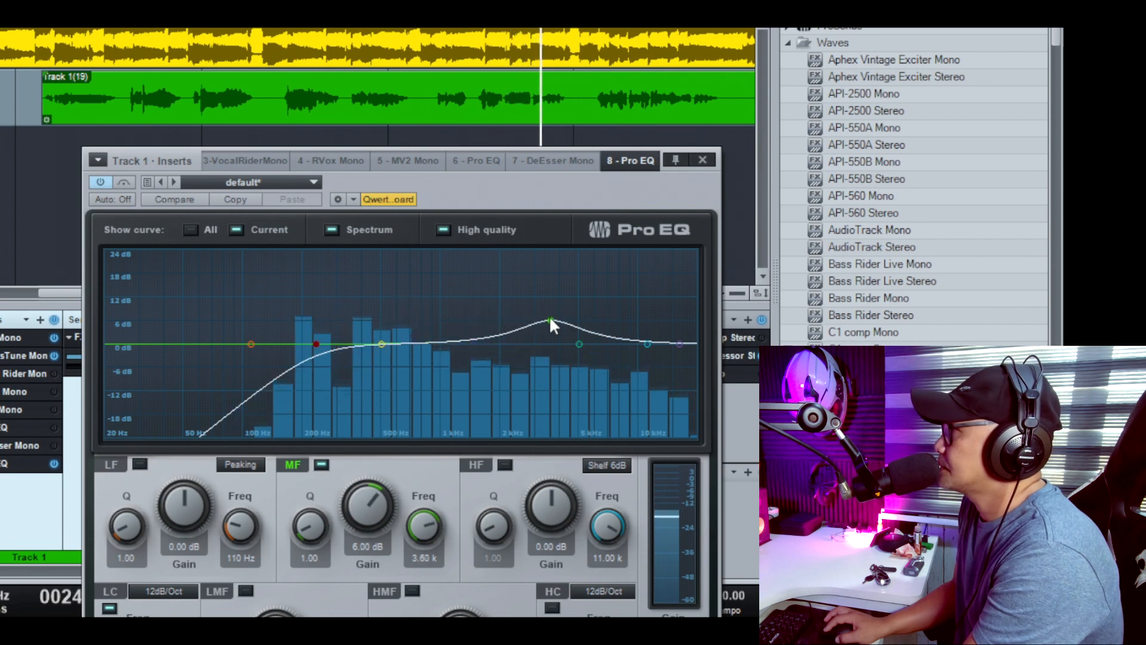
{"action": "left_click_drag", "start_coordinate": [549, 315], "coordinate": [548, 343]}
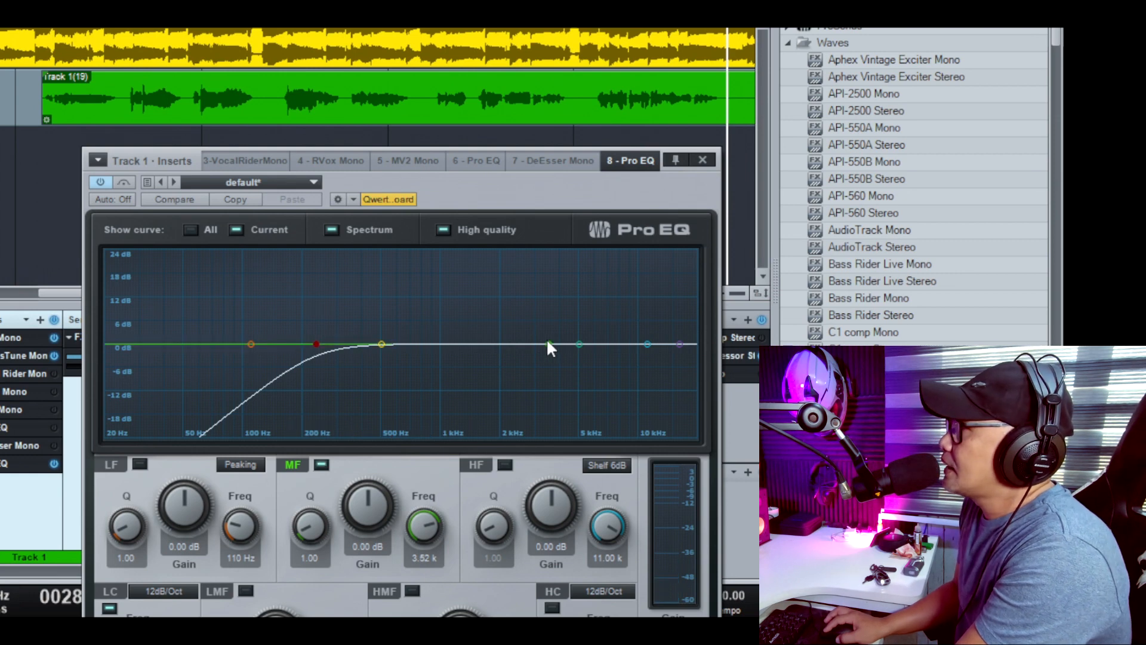
{"action": "left_click_drag", "start_coordinate": [548, 341], "coordinate": [546, 335]}
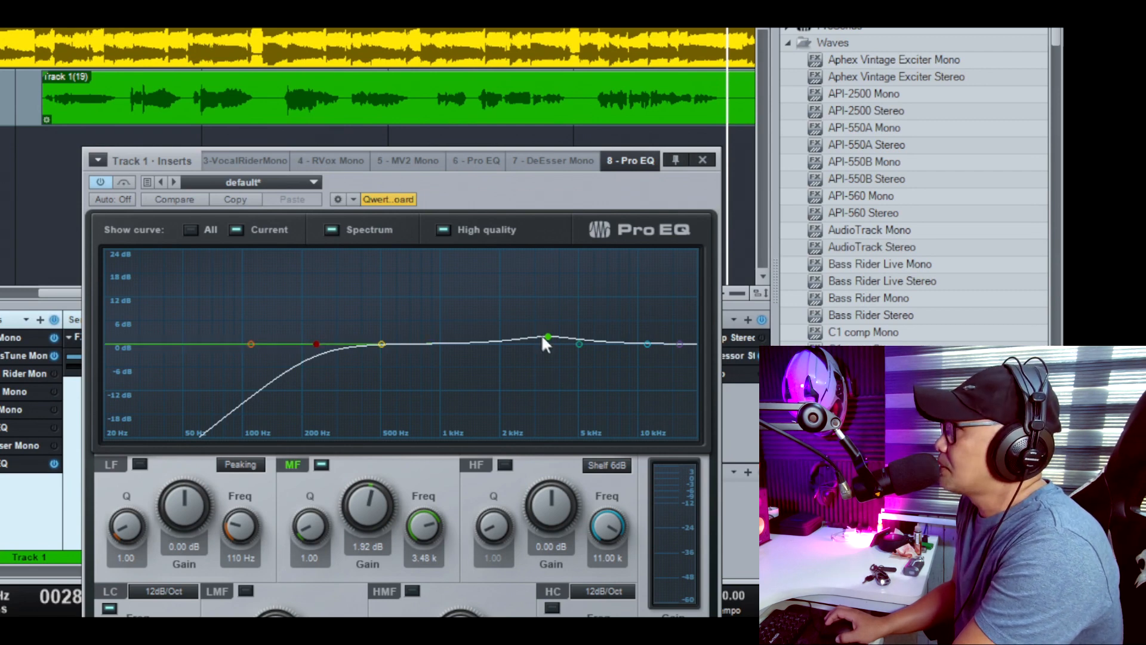
{"action": "left_click_drag", "start_coordinate": [547, 338], "coordinate": [528, 337]}
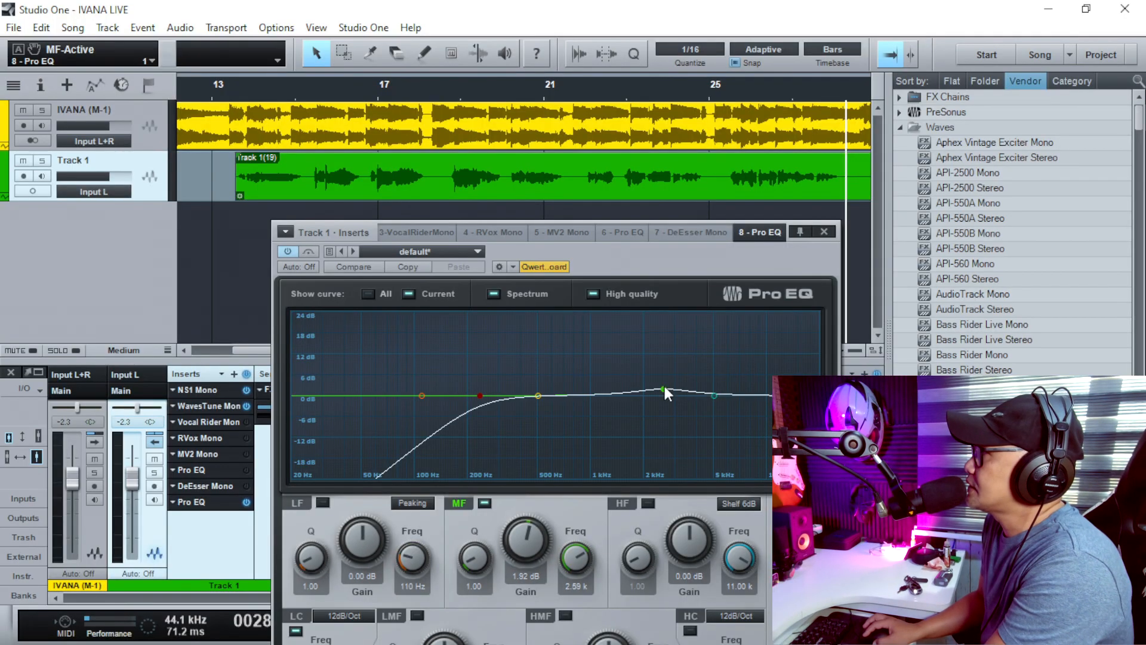
{"action": "left_click_drag", "start_coordinate": [665, 389], "coordinate": [665, 385]}
Reposition the Pro EQ window so all band controls show, and narrow the MF band to a Q of 3.70.
{"action": "left_click_drag", "start_coordinate": [643, 266], "coordinate": [391, 108]}
{"action": "scroll", "coordinate": [409, 227], "scroll_direction": "up", "scroll_amount": 5}
{"action": "left_click_drag", "start_coordinate": [412, 228], "coordinate": [412, 225]}
{"action": "scroll", "coordinate": [410, 223], "scroll_direction": "up", "scroll_amount": 4}
{"action": "left_click_drag", "start_coordinate": [380, 75], "coordinate": [385, 168]}
Play the vocal from near bar 14 and boost the MF band to 24 dB with a Q of 5.20.
{"action": "left_click", "coordinate": [266, 82]}
{"action": "key", "text": "space"}
{"action": "left_click_drag", "start_coordinate": [412, 317], "coordinate": [416, 246]}
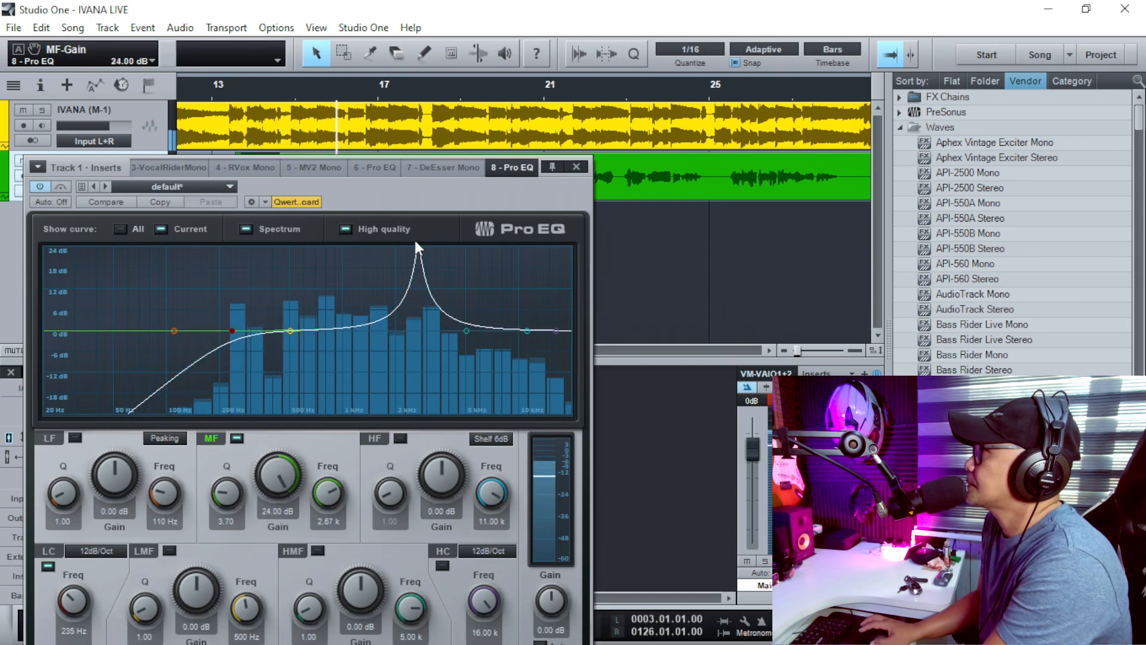
{"action": "scroll", "coordinate": [419, 247], "scroll_direction": "up", "scroll_amount": 5}
Sweep the narrow MF boost down to 2.17 kHz during playback to pinpoint the problem frequency.
{"action": "mouse_move", "coordinate": [418, 246]}
{"action": "left_mouse_down"}
{"action": "mouse_move", "coordinate": [392, 241]}
{"action": "mouse_move", "coordinate": [407, 245]}
{"action": "left_mouse_up"}
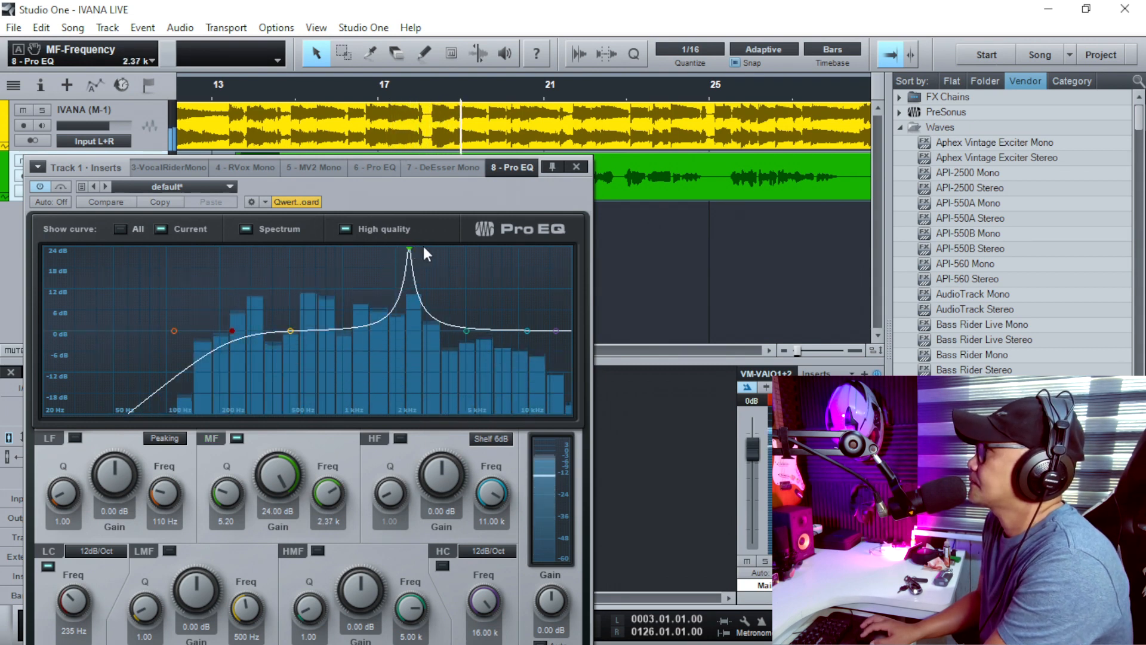
{"action": "mouse_move", "coordinate": [410, 245]}
{"action": "left_mouse_down"}
{"action": "mouse_move", "coordinate": [425, 249]}
{"action": "mouse_move", "coordinate": [387, 244]}
{"action": "mouse_move", "coordinate": [428, 246]}
{"action": "mouse_move", "coordinate": [402, 241]}
{"action": "left_mouse_up"}
{"action": "key", "text": "space"}
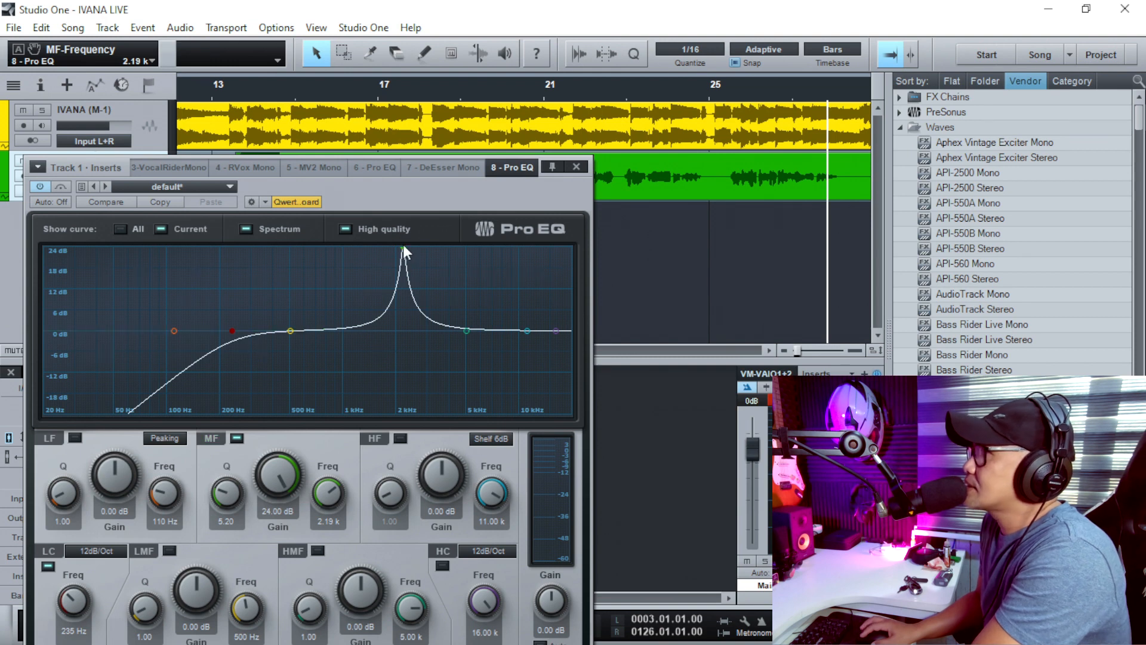
{"action": "left_click", "coordinate": [402, 247]}
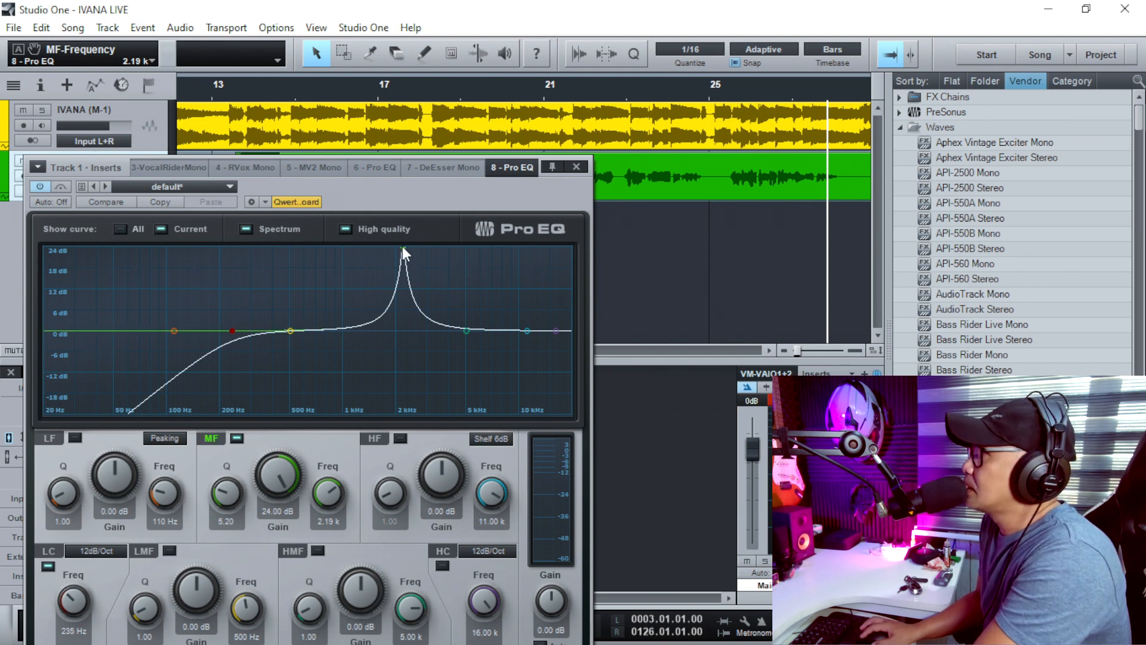
{"action": "left_click_drag", "start_coordinate": [402, 247], "coordinate": [402, 247]}
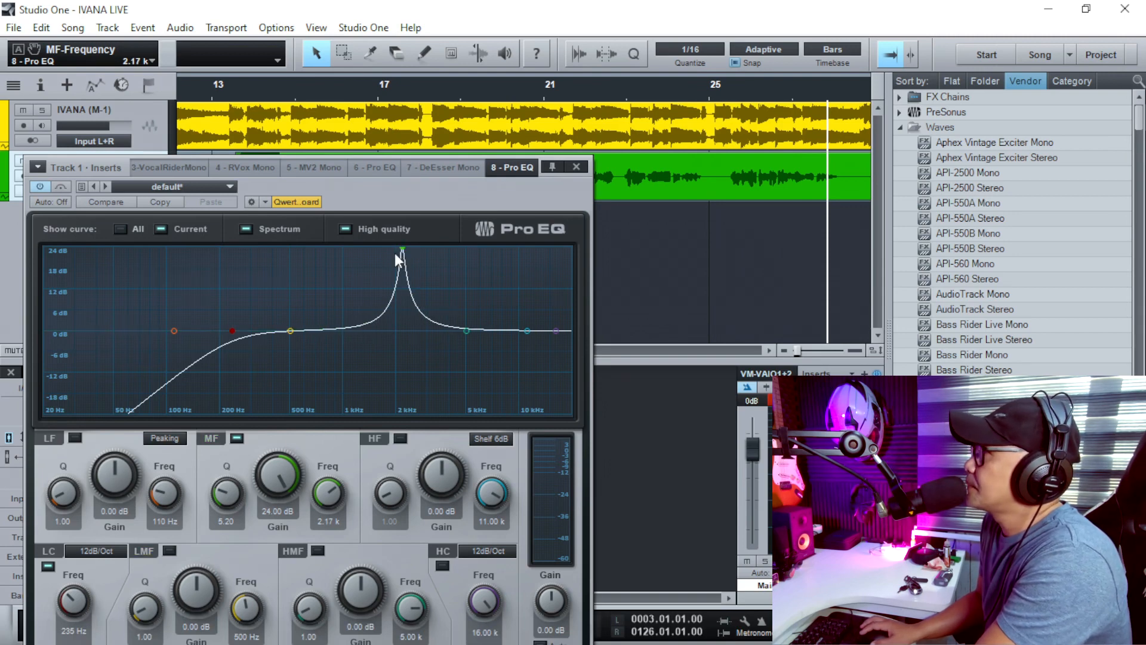
Replay the vocal and turn the MF boost into a cut by setting its gain to -4.08 dB.
{"action": "left_click", "coordinate": [325, 84]}
{"action": "key", "text": "space"}
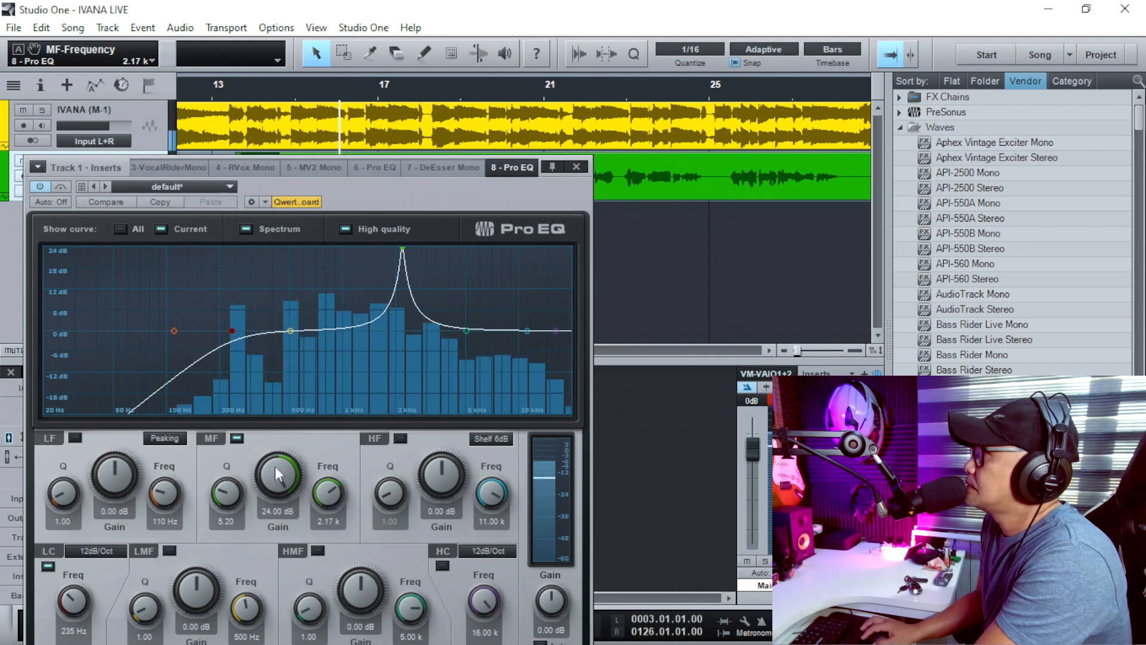
{"action": "left_click_drag", "start_coordinate": [273, 513], "coordinate": [278, 565]}
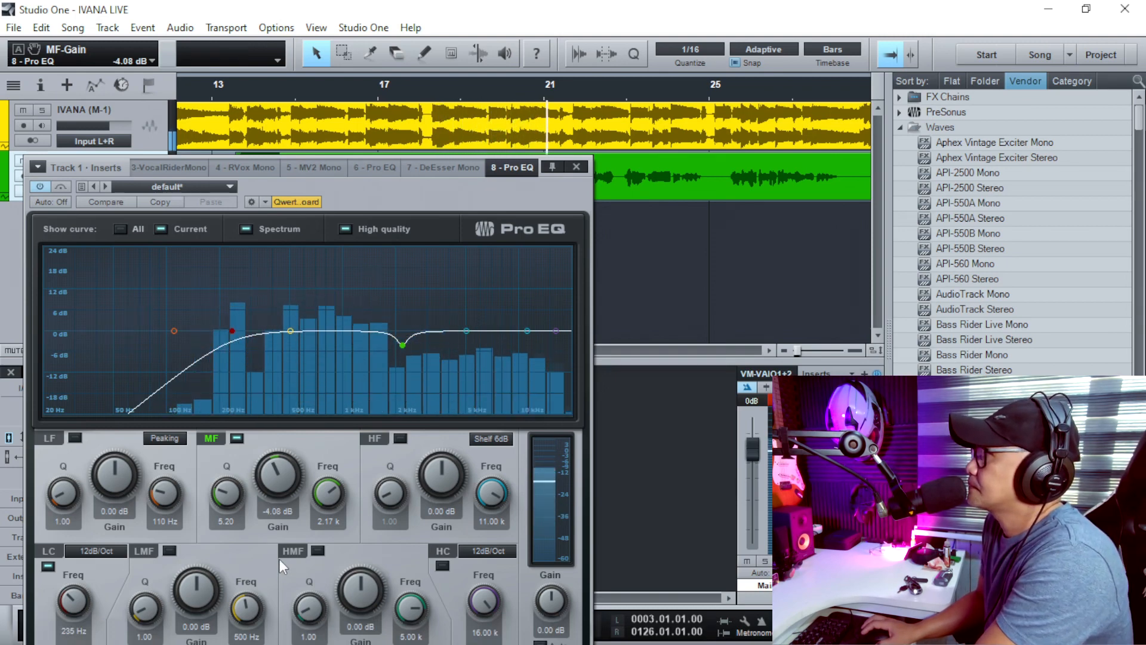
{"action": "key", "text": "space"}
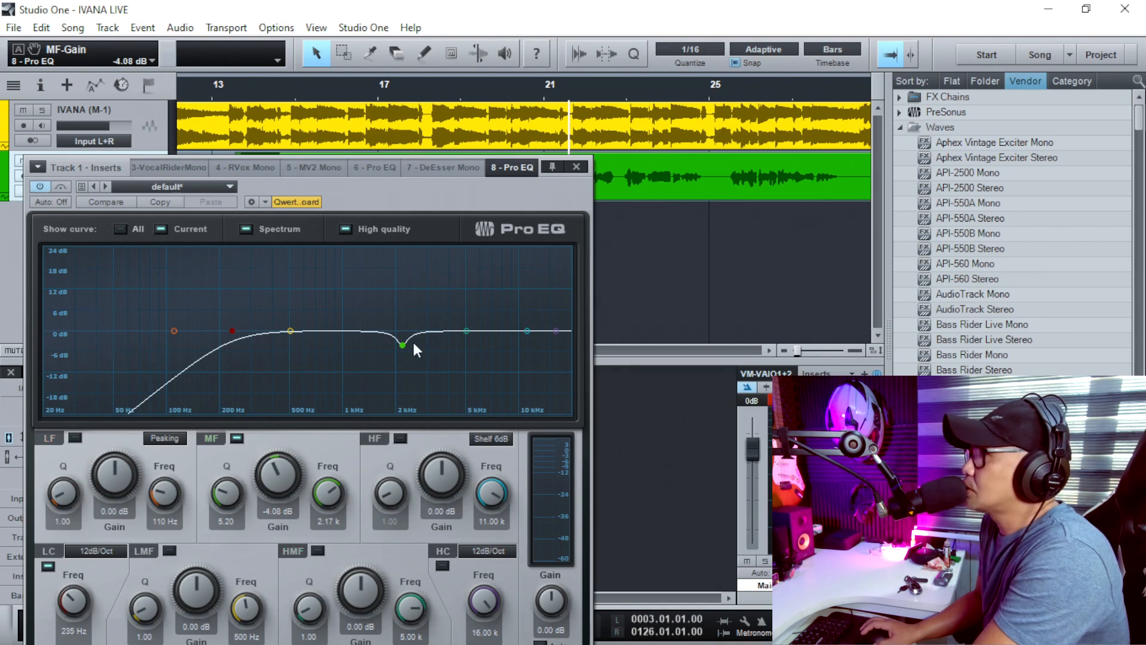
Compare the vocal with Pro EQ bypassed and active to hear the low cut and the MF cut.
{"action": "left_click", "coordinate": [41, 188]}
{"action": "left_click", "coordinate": [296, 82]}
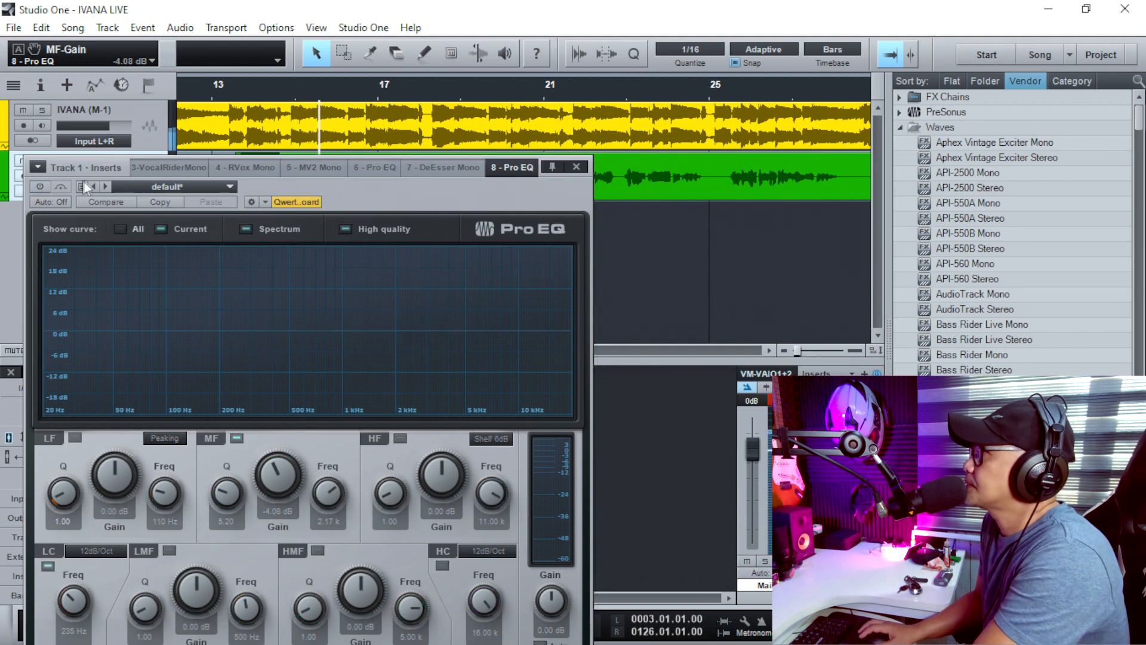
{"action": "left_click", "coordinate": [39, 187]}
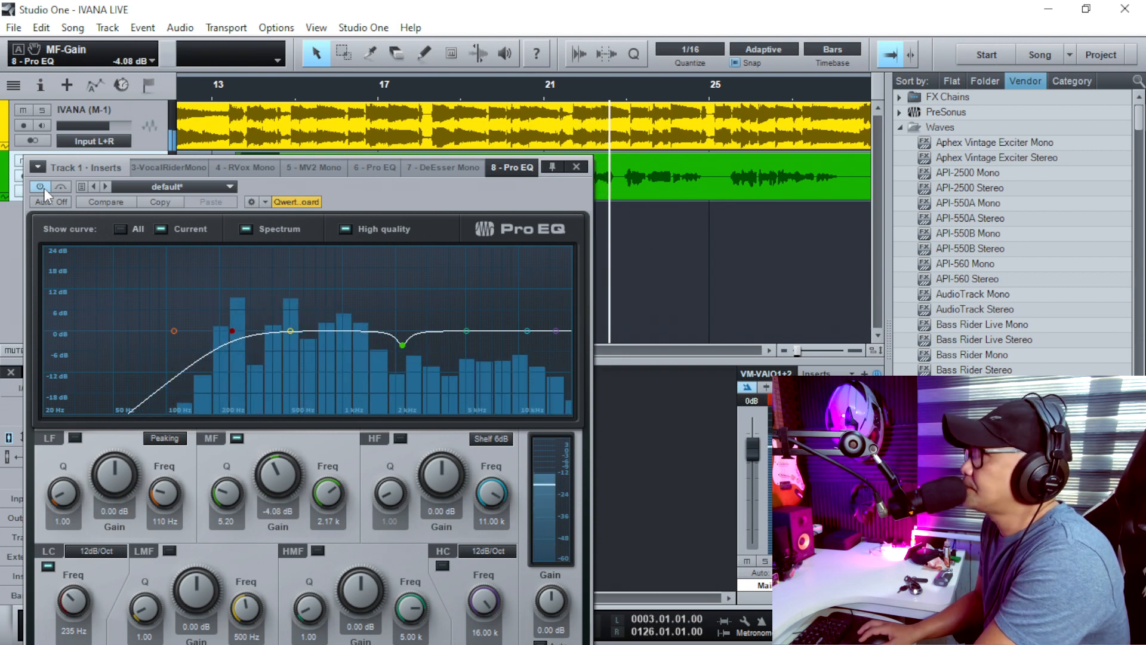
{"action": "left_click", "coordinate": [44, 188]}
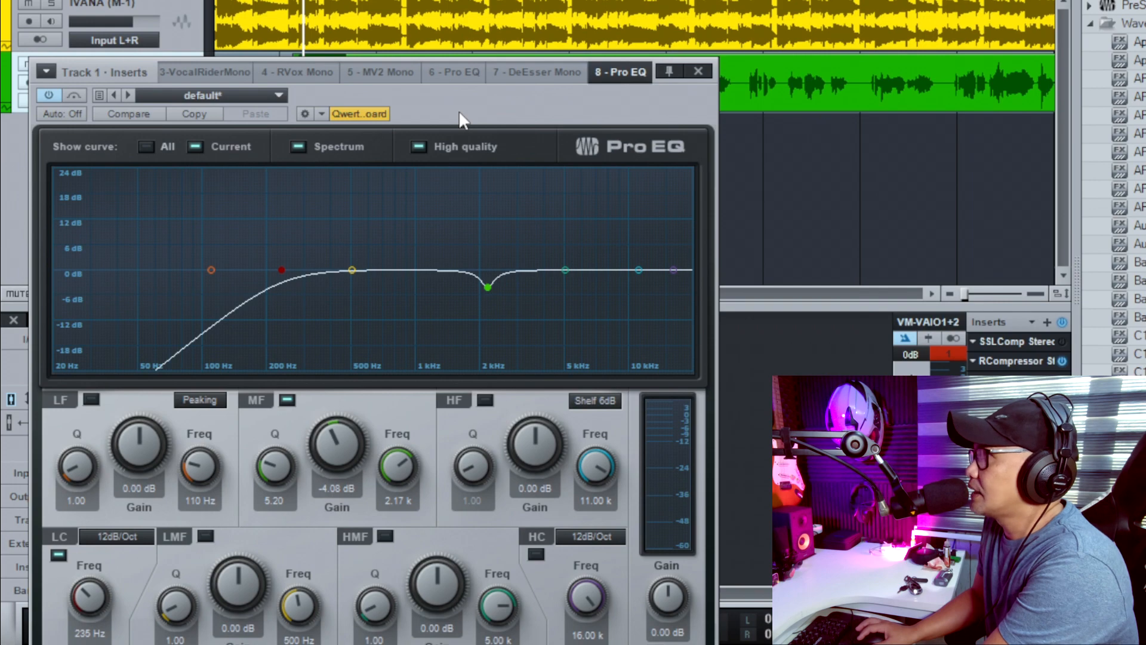
Reposition the Pro EQ window and briefly play the vocal to examine its spectrum with the current cuts.
{"action": "left_click_drag", "start_coordinate": [459, 111], "coordinate": [492, 161]}
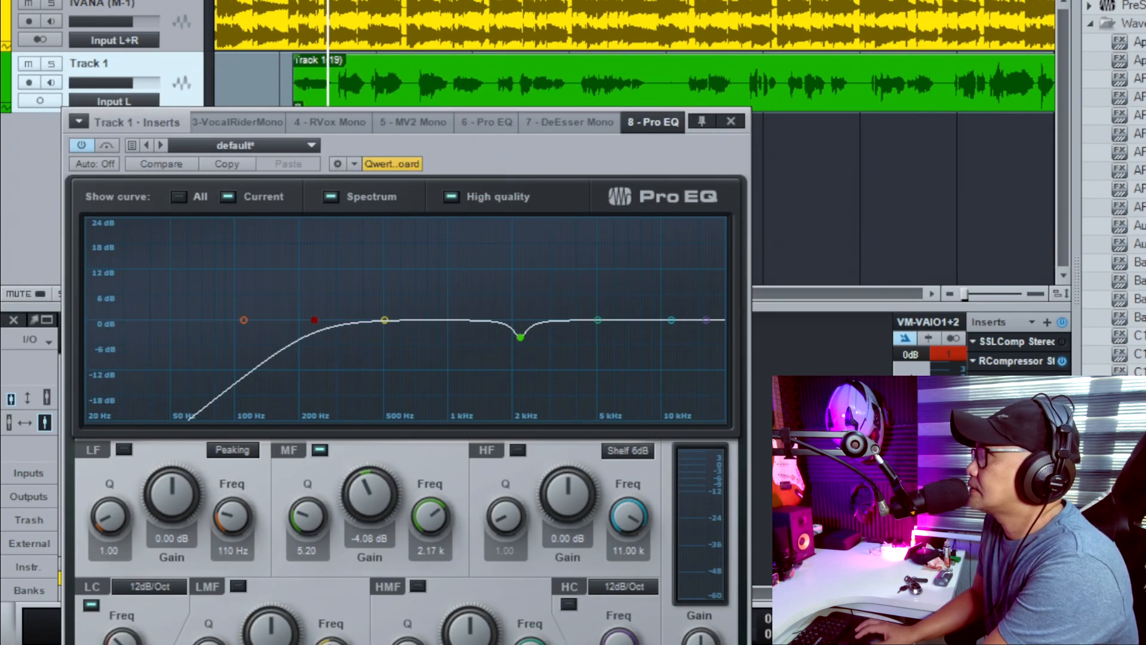
{"action": "key", "text": "space"}
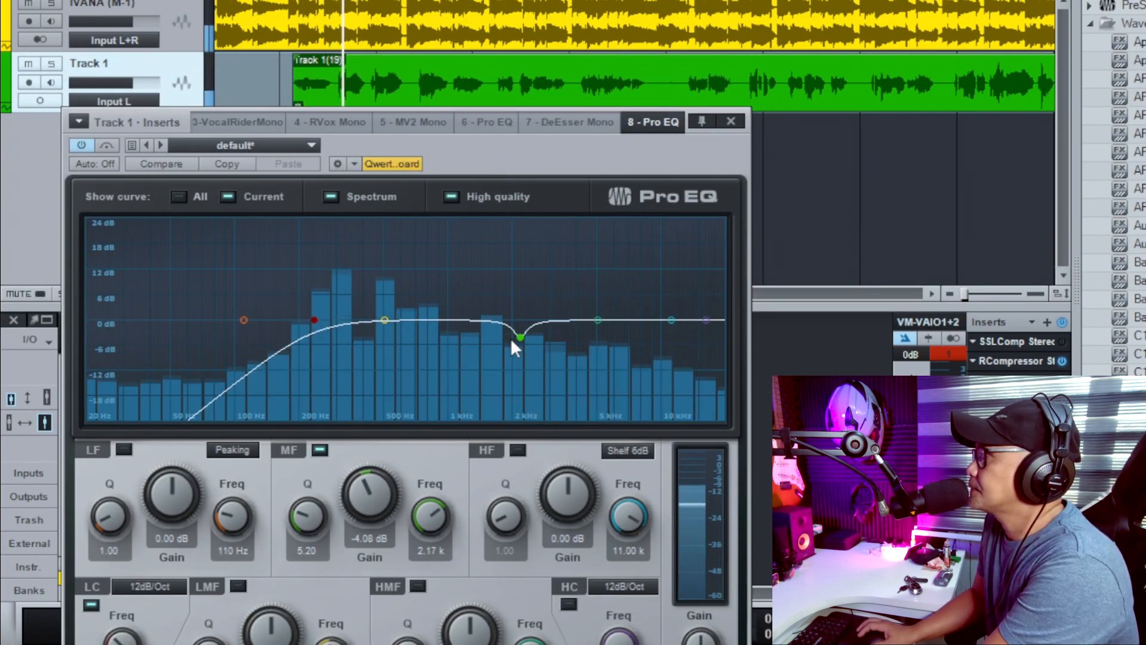
{"action": "left_click_drag", "start_coordinate": [552, 161], "coordinate": [549, 119]}
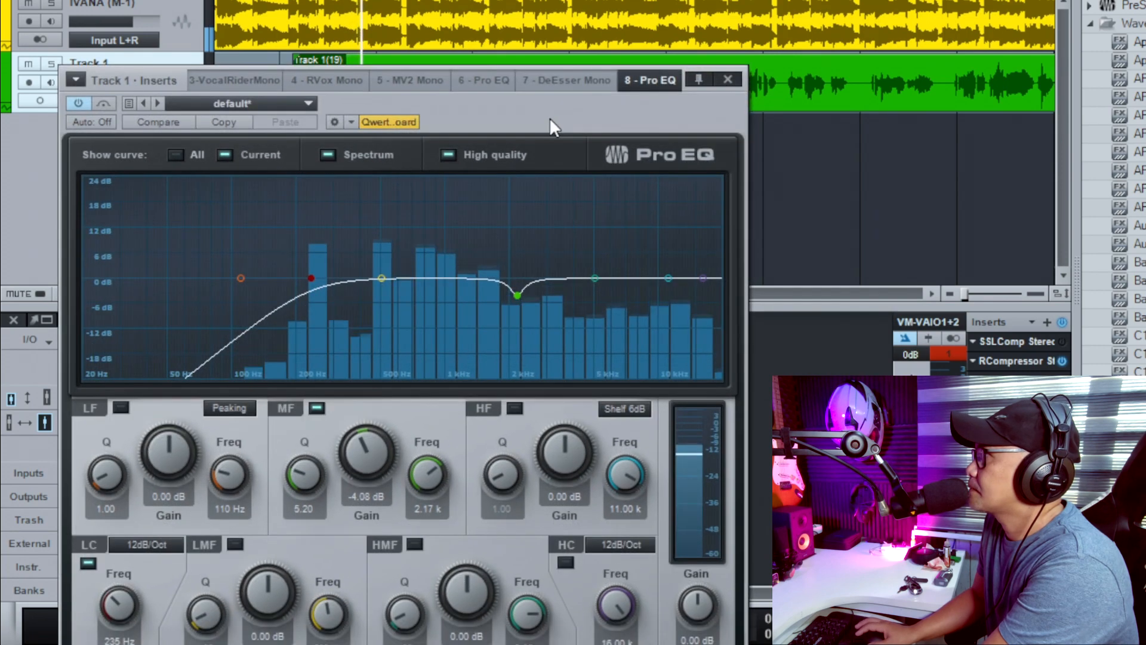
{"action": "key", "text": "space"}
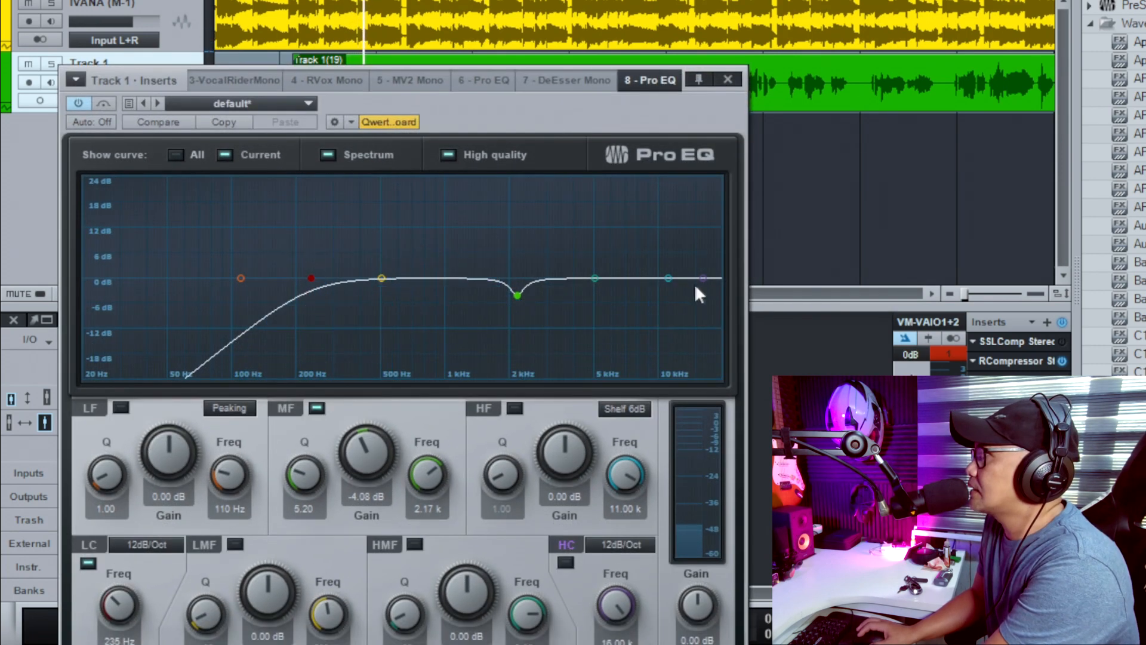
Enable the HF band with 5.28 dB of gain at 10.80 kHz and set its type to Shelf 12dB.
{"action": "left_click_drag", "start_coordinate": [672, 277], "coordinate": [670, 253]}
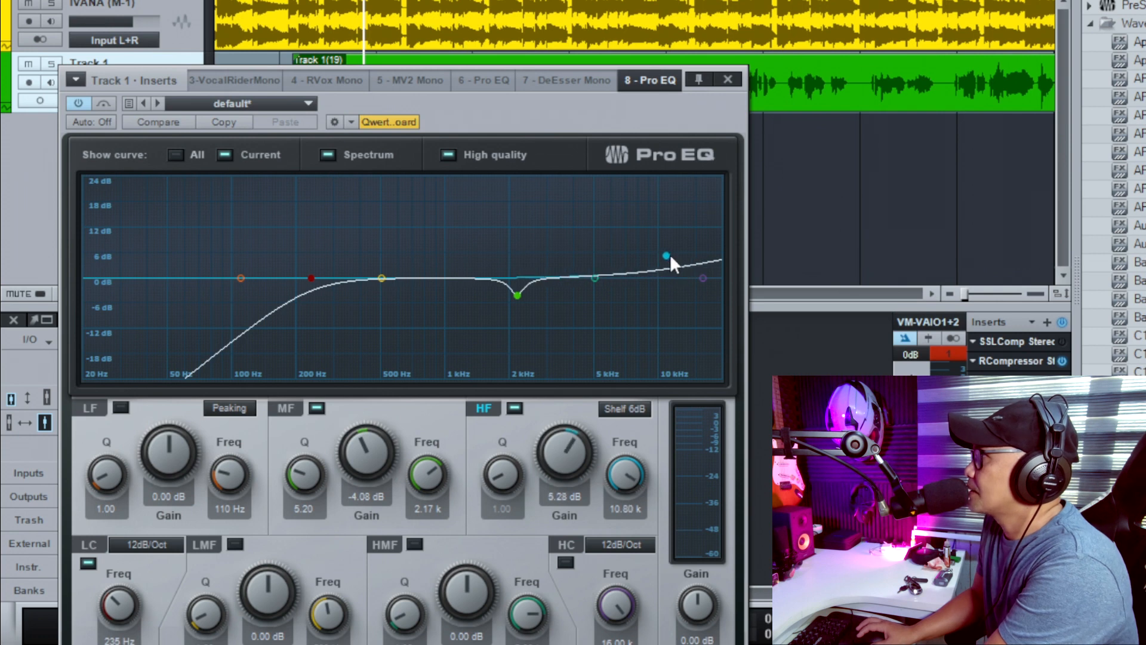
{"action": "left_click", "coordinate": [629, 409]}
{"action": "left_click", "coordinate": [629, 468]}
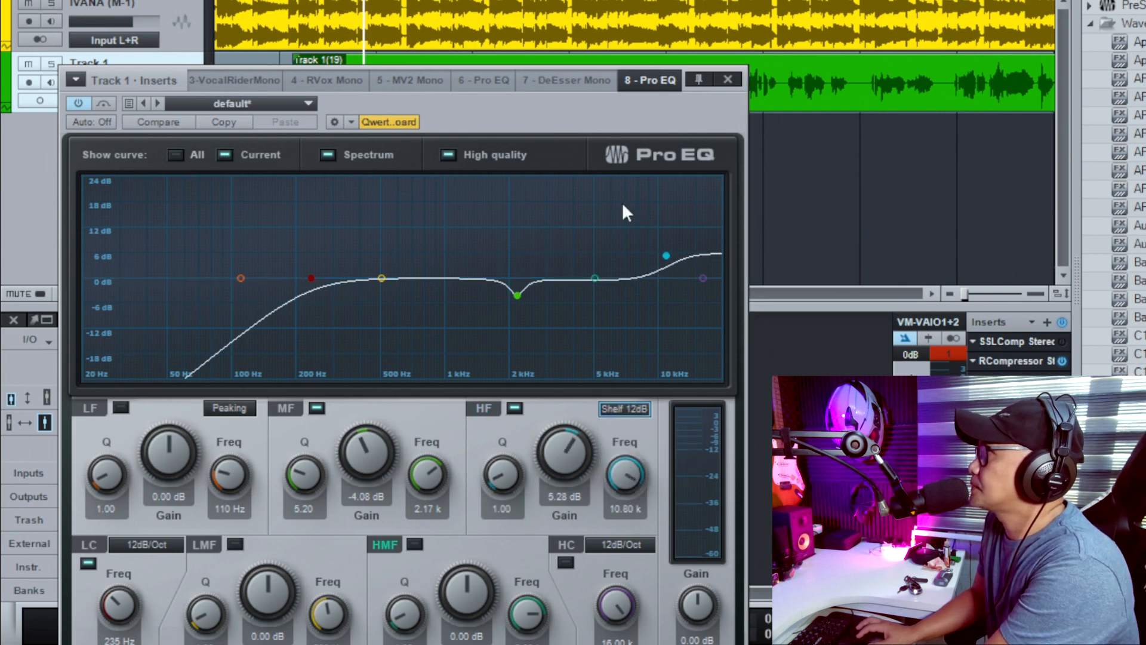
Move the Pro EQ window clear of Track 1, play the vocal, and adjust the HF shelf to 9.12 dB at 7.11 kHz.
{"action": "left_click_drag", "start_coordinate": [575, 120], "coordinate": [616, 160]}
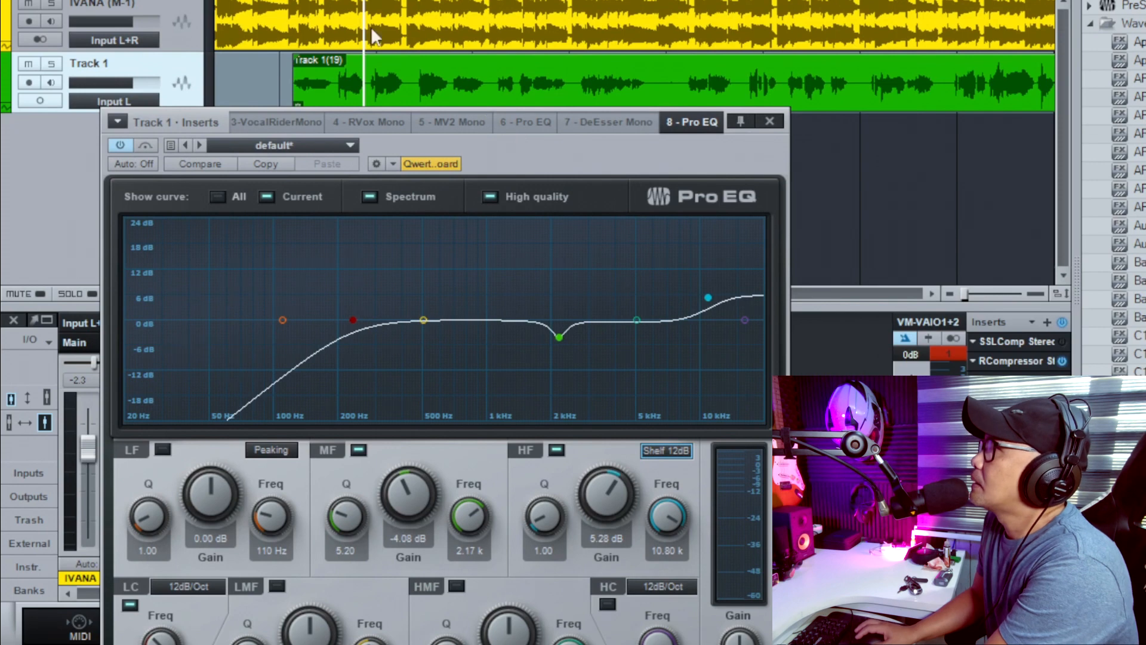
{"action": "key", "text": "space"}
{"action": "left_click_drag", "start_coordinate": [708, 298], "coordinate": [650, 255]}
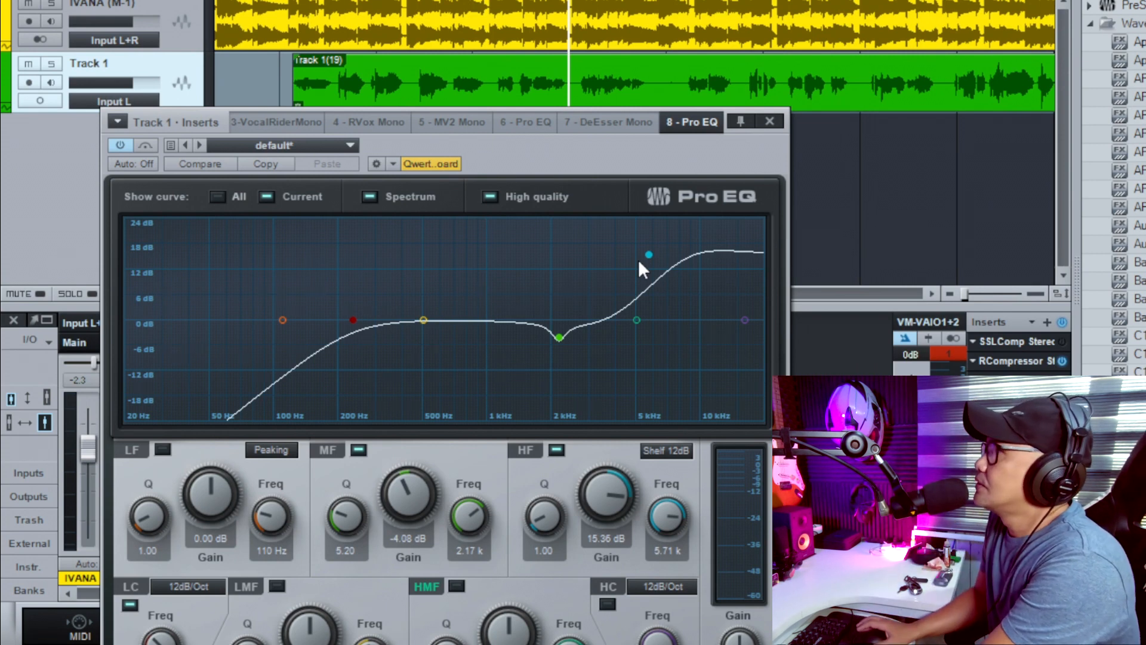
{"action": "left_click_drag", "start_coordinate": [649, 255], "coordinate": [674, 286]}
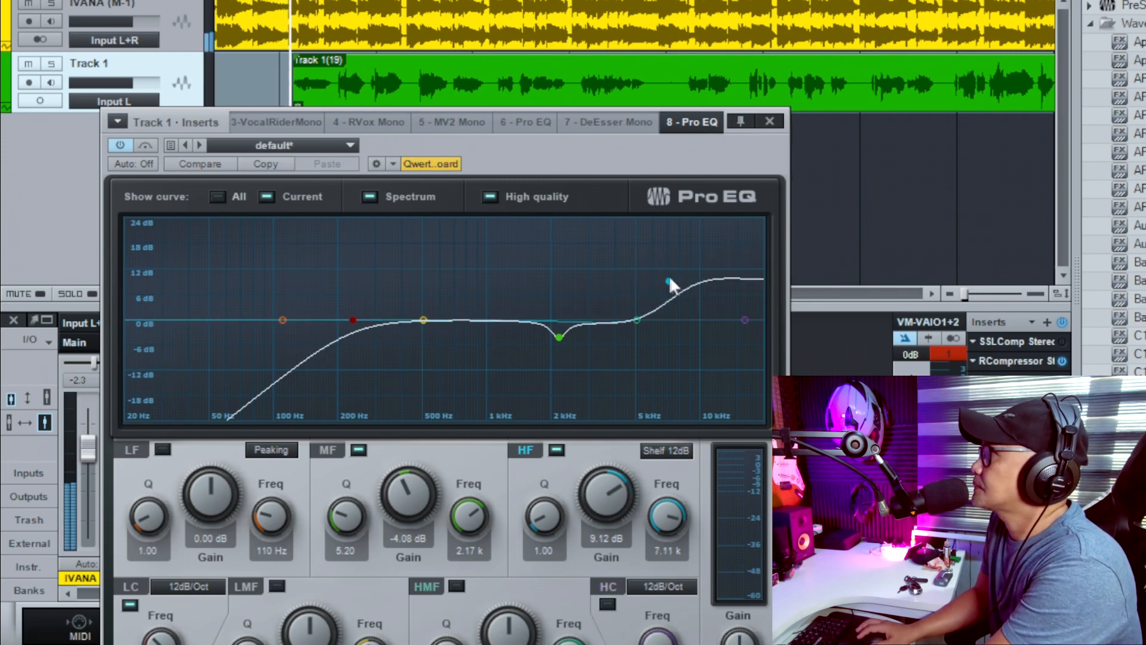
Lower the HF shelf gain to 6.24 dB at 7.11 kHz and compare the vocal with Pro EQ bypassed and active.
{"action": "mouse_move", "coordinate": [669, 279]}
{"action": "left_mouse_down"}
{"action": "mouse_move", "coordinate": [674, 294]}
{"action": "mouse_move", "coordinate": [708, 289]}
{"action": "mouse_move", "coordinate": [692, 300]}
{"action": "mouse_move", "coordinate": [668, 292]}
{"action": "left_mouse_up"}
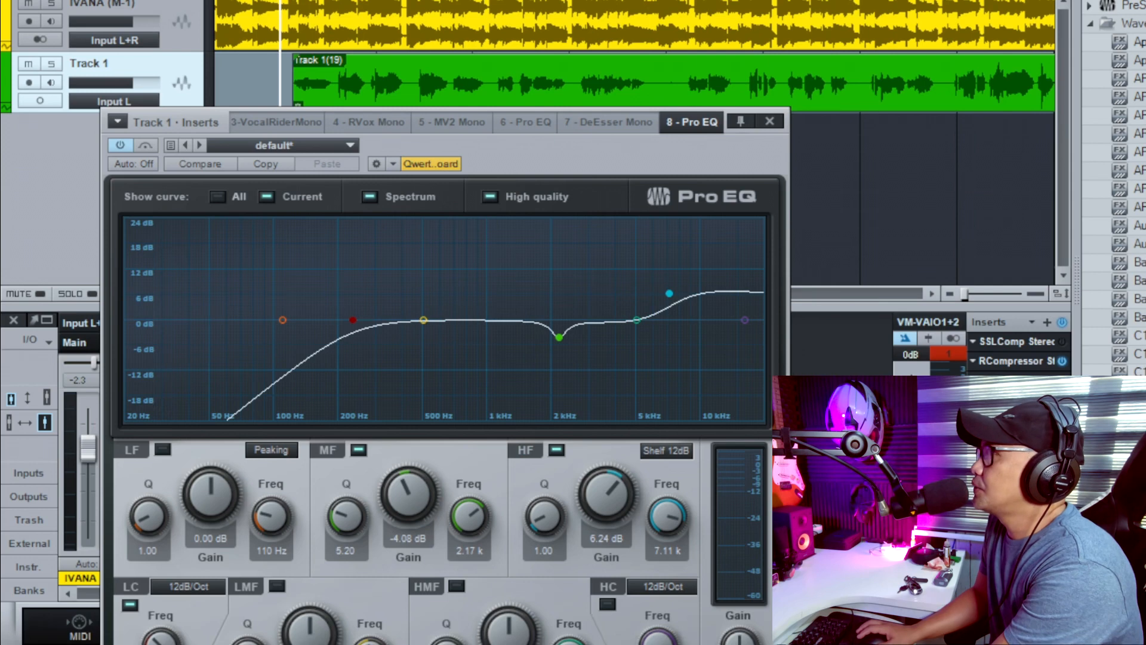
{"action": "left_click", "coordinate": [120, 145]}
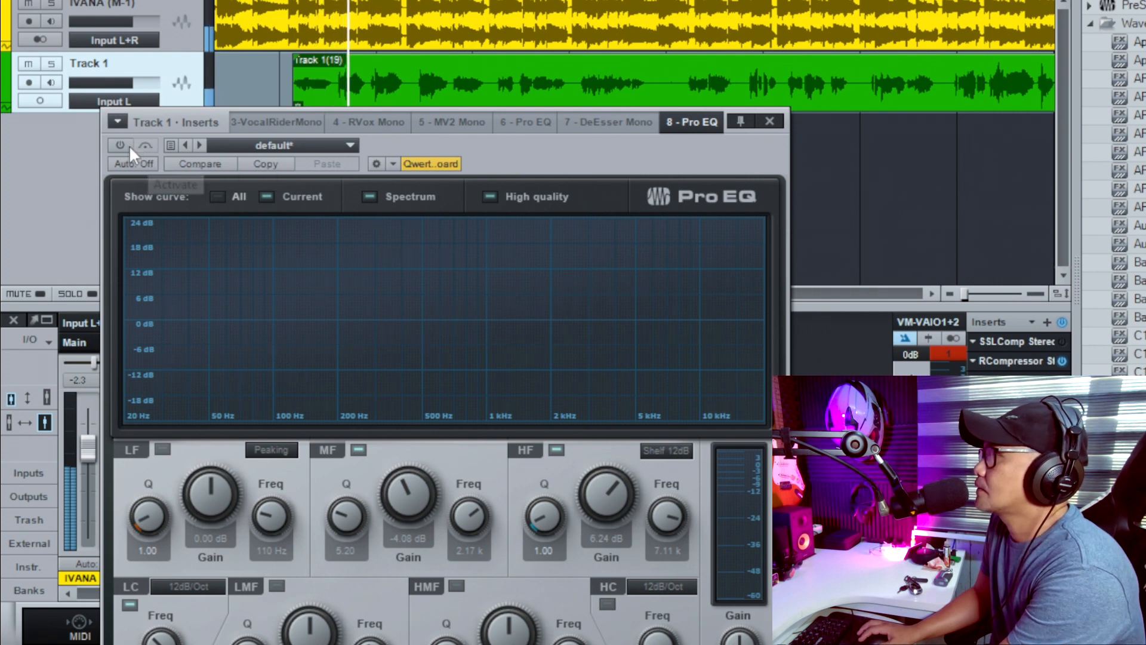
{"action": "left_click", "coordinate": [125, 145]}
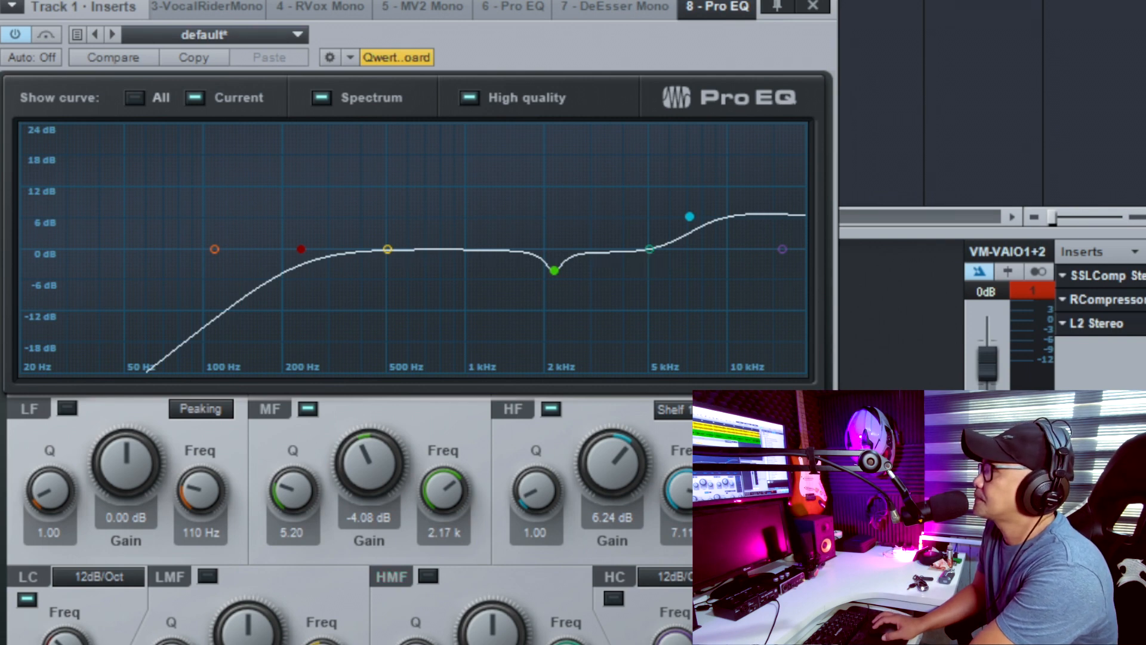
Play the vocal, enable a narrow HMF boost of about 3 dB slightly above 5 kHz, and save the song.
{"action": "key", "text": "space"}
{"action": "left_click_drag", "start_coordinate": [650, 248], "coordinate": [652, 233]}
{"action": "scroll", "coordinate": [650, 232], "scroll_direction": "up", "scroll_amount": 5}
{"action": "left_click_drag", "start_coordinate": [649, 231], "coordinate": [656, 237]}
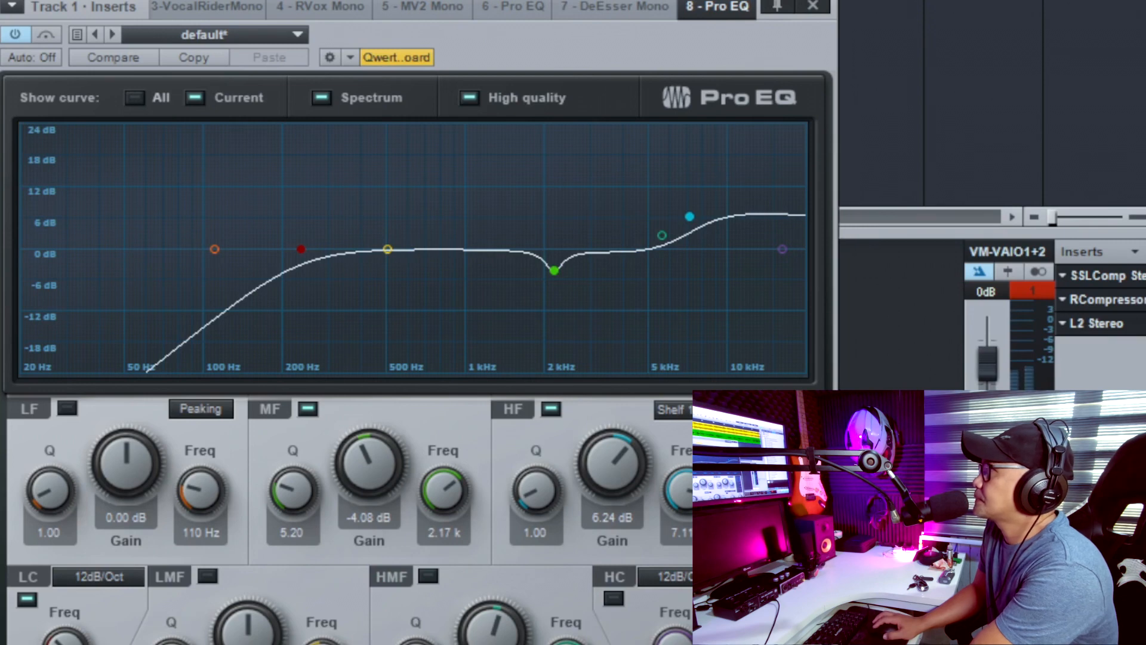
{"action": "key", "text": "space"}
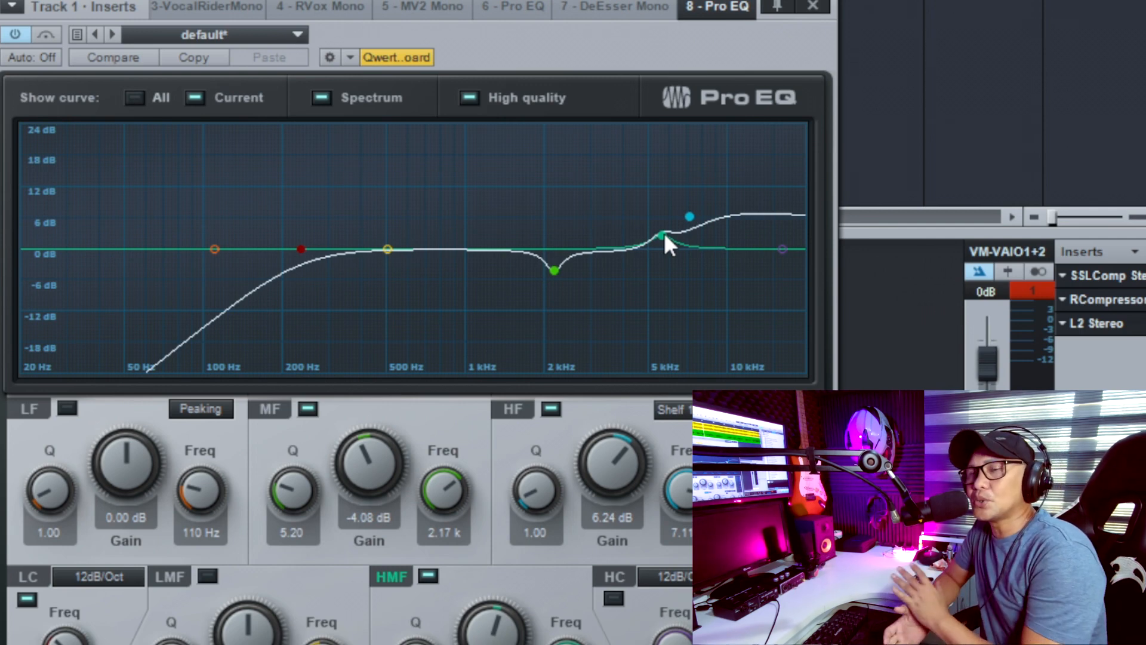
{"action": "key", "text": "ctrl+s"}
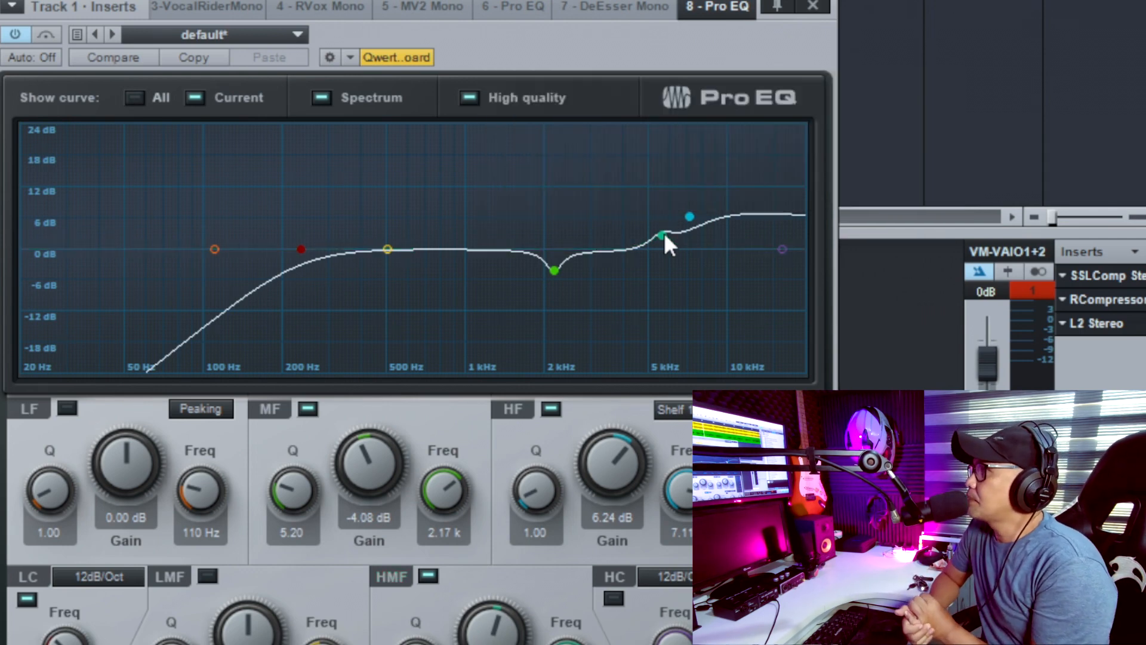